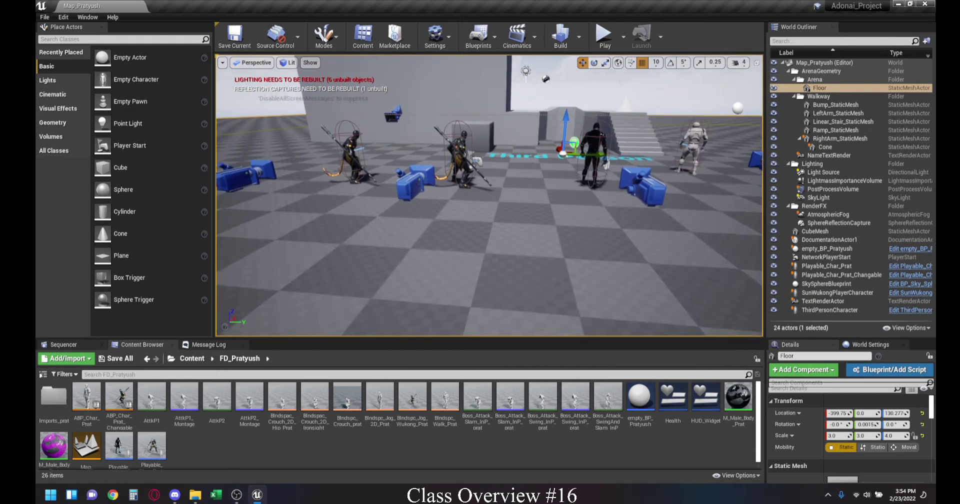
key("d")
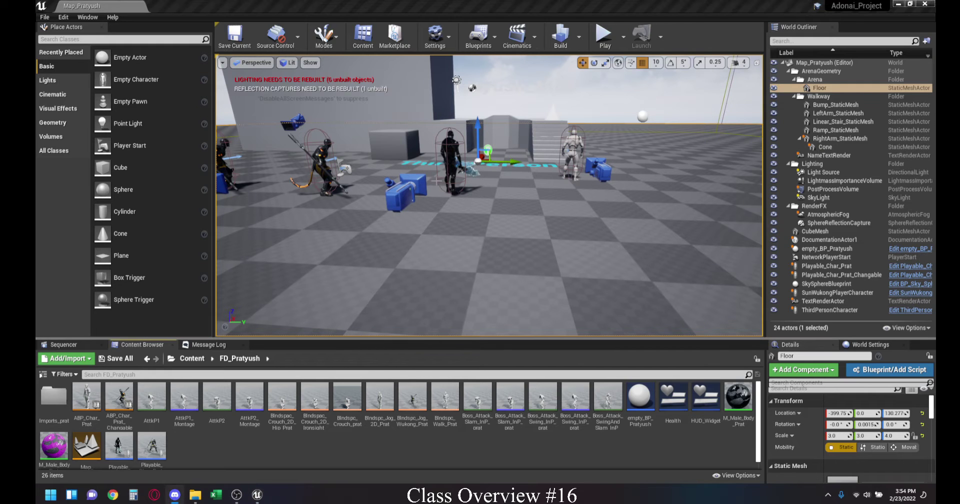
right_click(456, 161)
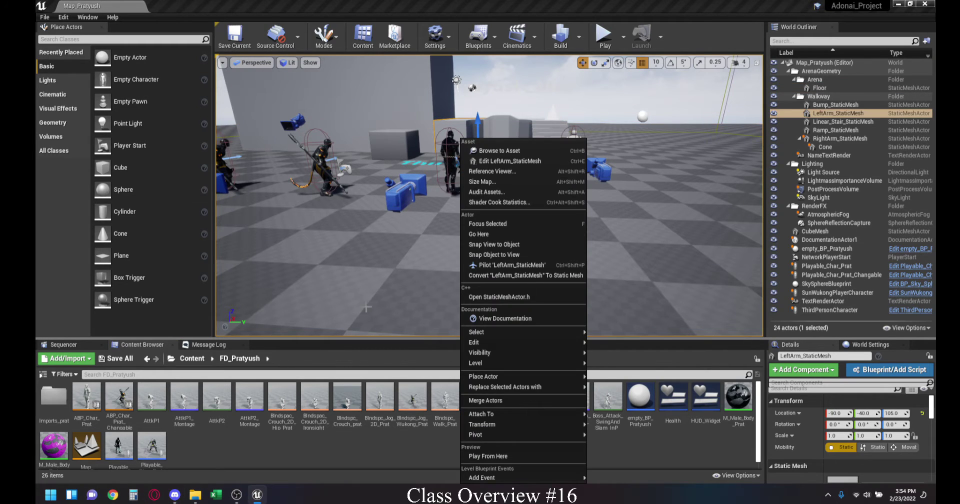
left_click(411, 274)
key("s")
key("e")
right_click_drag(411, 274, 353, 254)
key("w")
key("e")
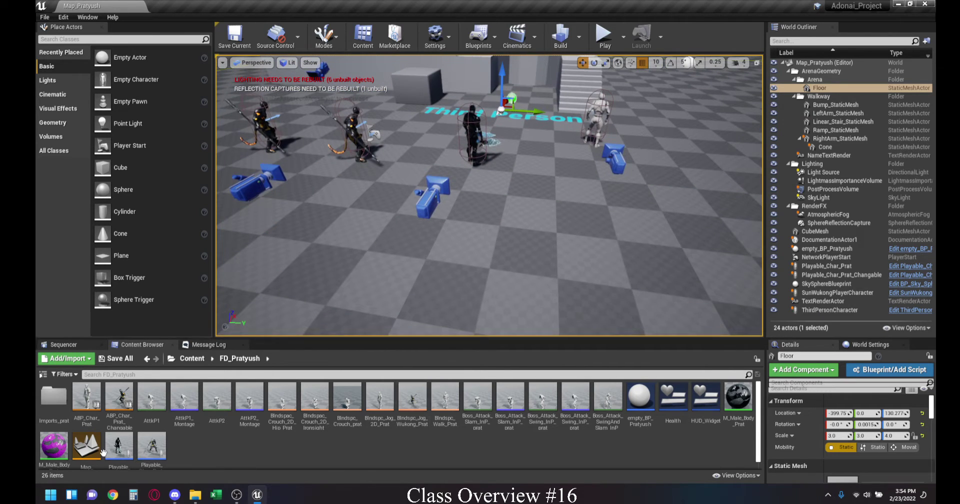
- Open the red mannequin's skeletal mesh from the BossyEnemy SkeletalMesh folder and inspect the model
left_click(200, 360)
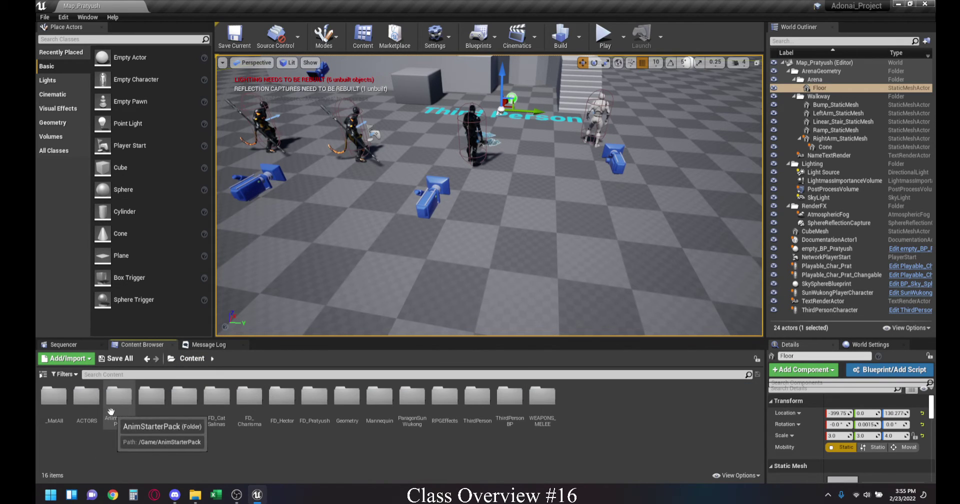
left_click(467, 141)
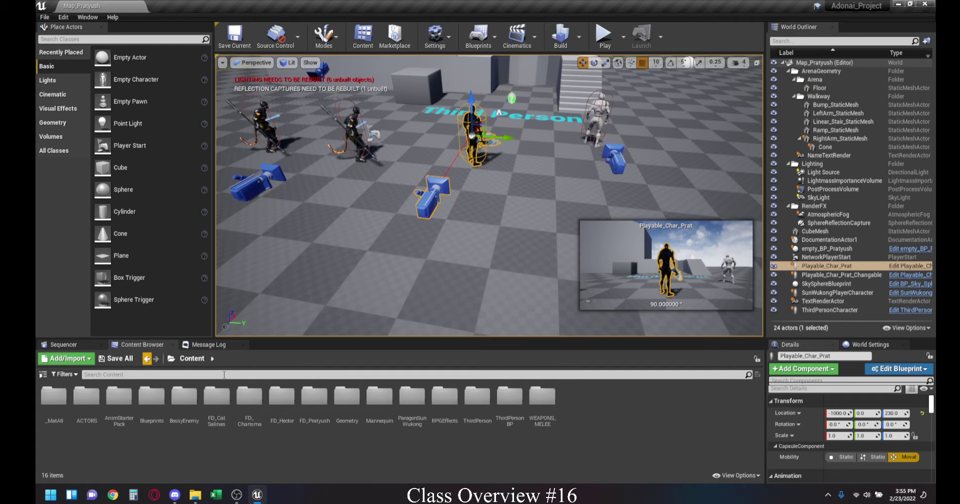
double_click(183, 400)
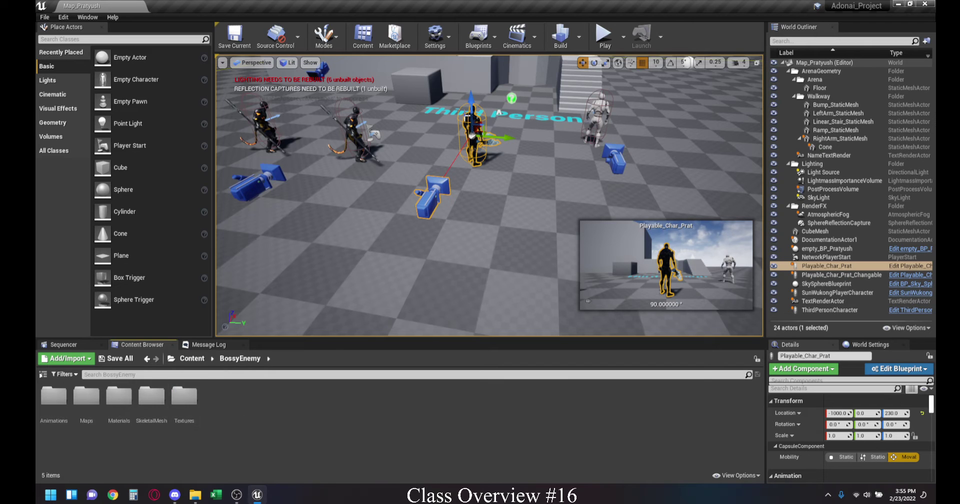
double_click(152, 397)
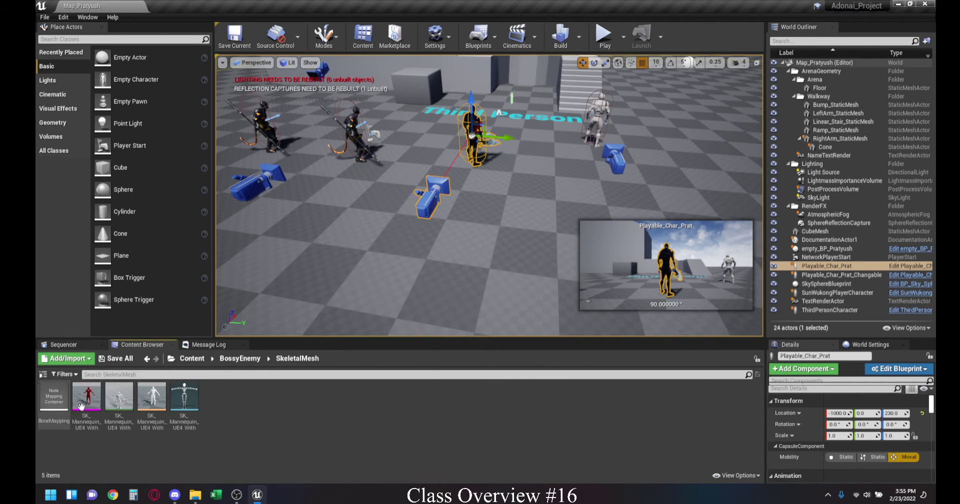
left_click(81, 405)
double_click(82, 407)
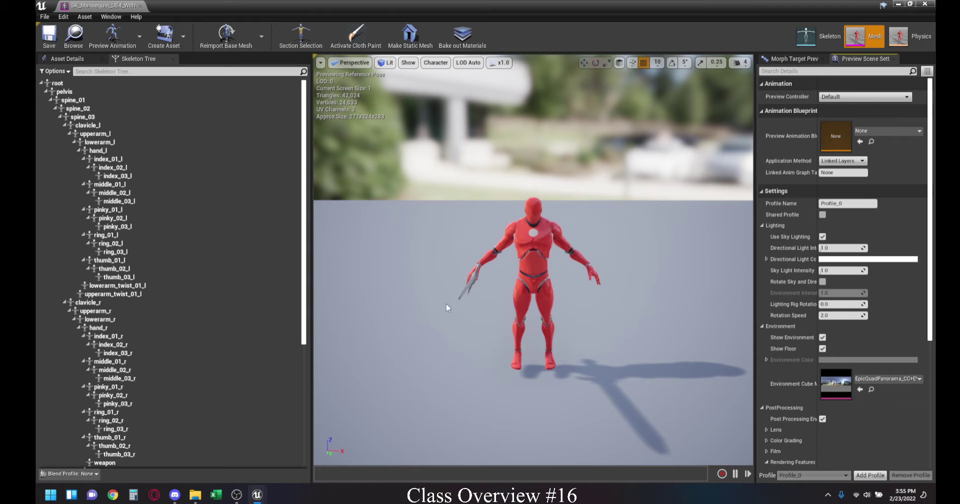
left_click_drag(478, 291, 497, 287, "alt")
- Open the SK_Mannequin skeletal mesh from the Mannequin Character Mesh folder in the same maximized editor window as the red mannequin
left_click_drag(438, 6, 471, 40)
left_click(240, 358)
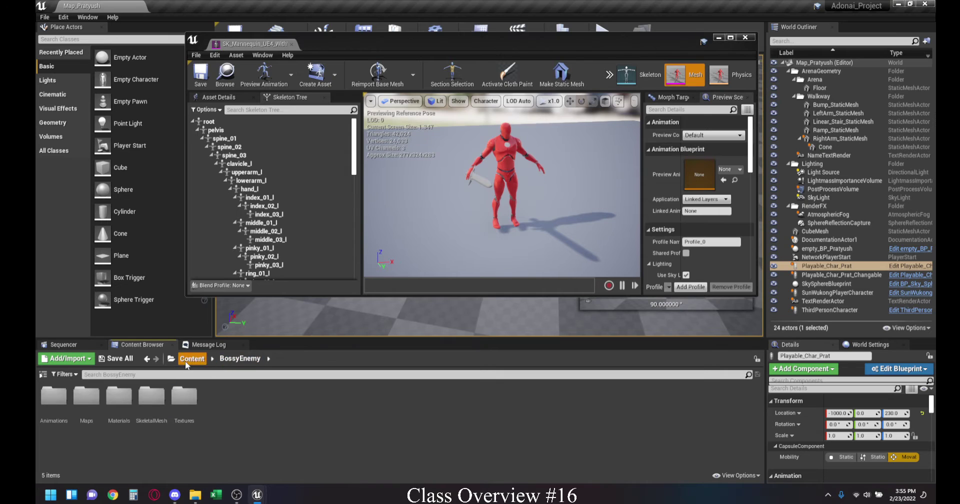
left_click(192, 358)
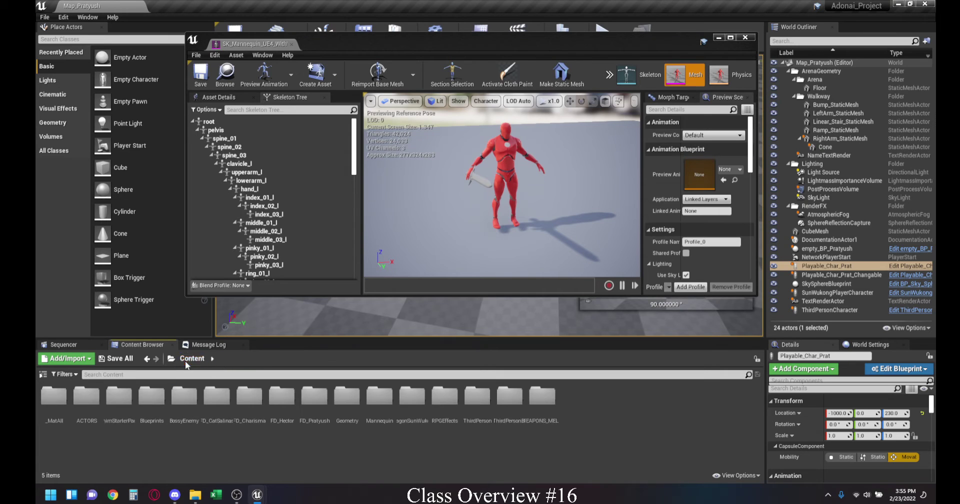
double_click(379, 398)
left_click(55, 402)
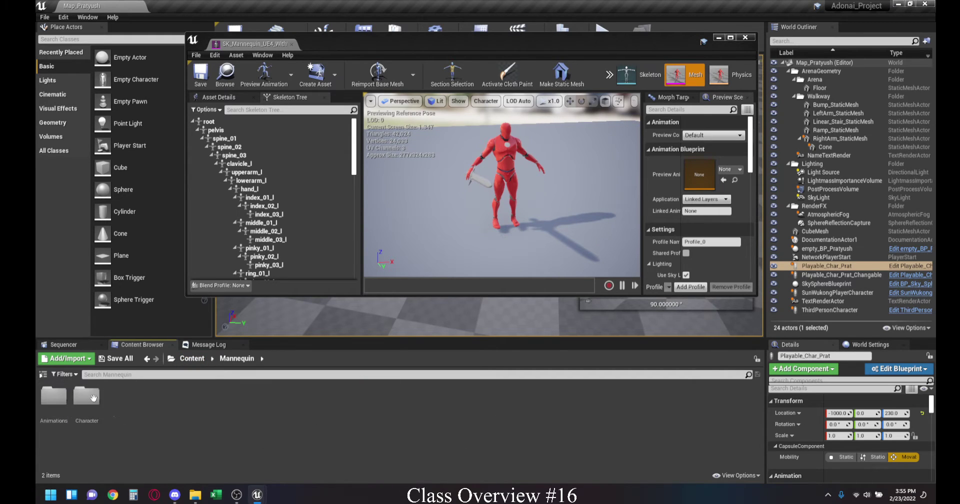
double_click(93, 397)
double_click(86, 398)
double_click(48, 399)
left_click_drag(504, 43, 383, 4)
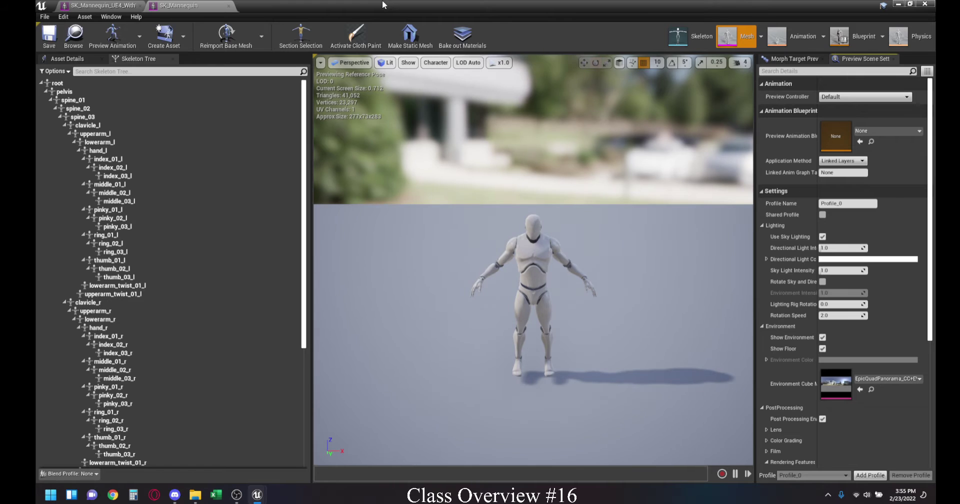
- Compare the two mannequin meshes, open the skeleton asset of each, and enlarge the red mannequin's skeleton preview
left_click(98, 5)
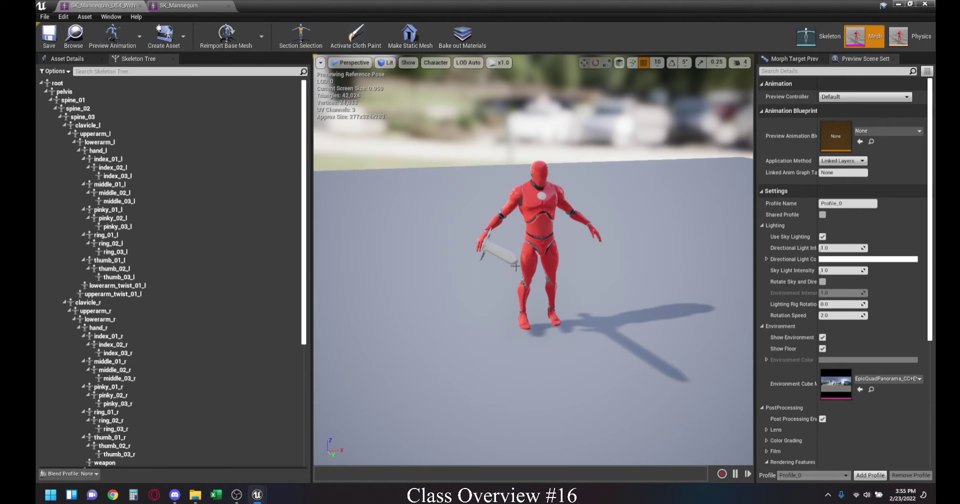
left_click(194, 5)
left_click(695, 37)
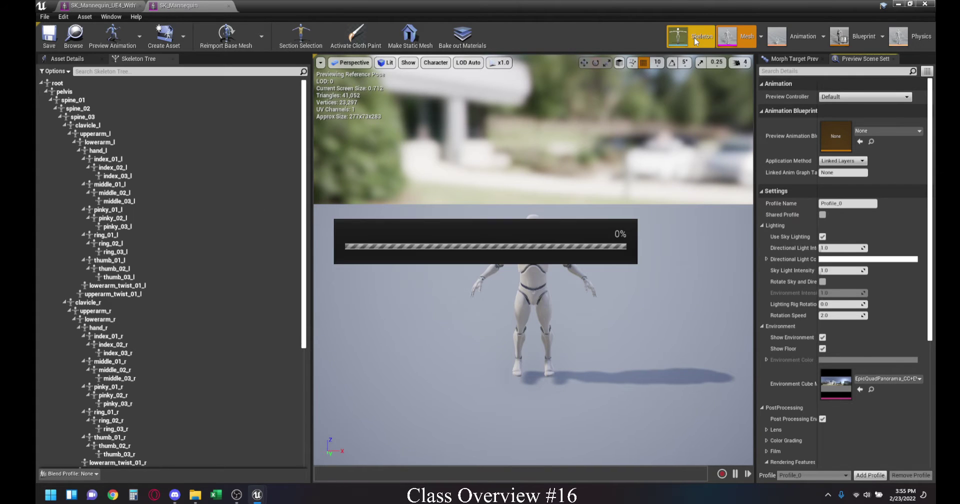
left_click(88, 4)
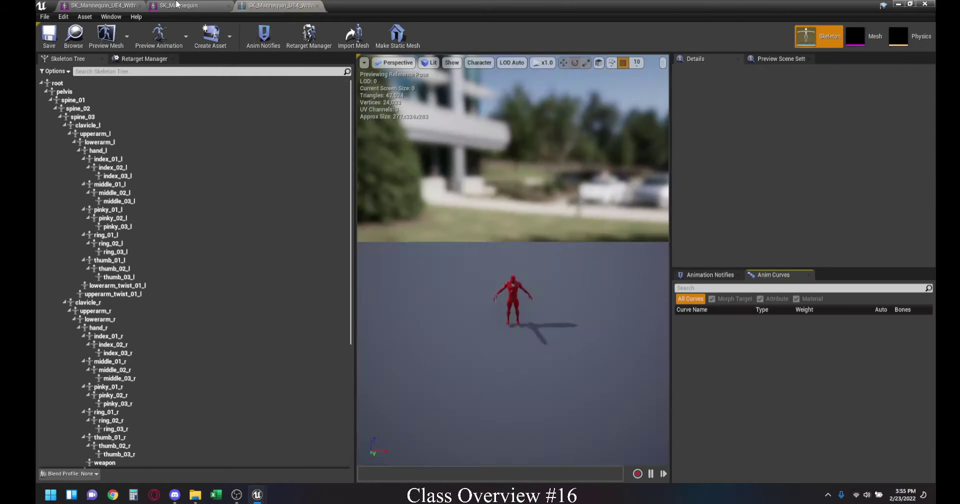
left_click(178, 5)
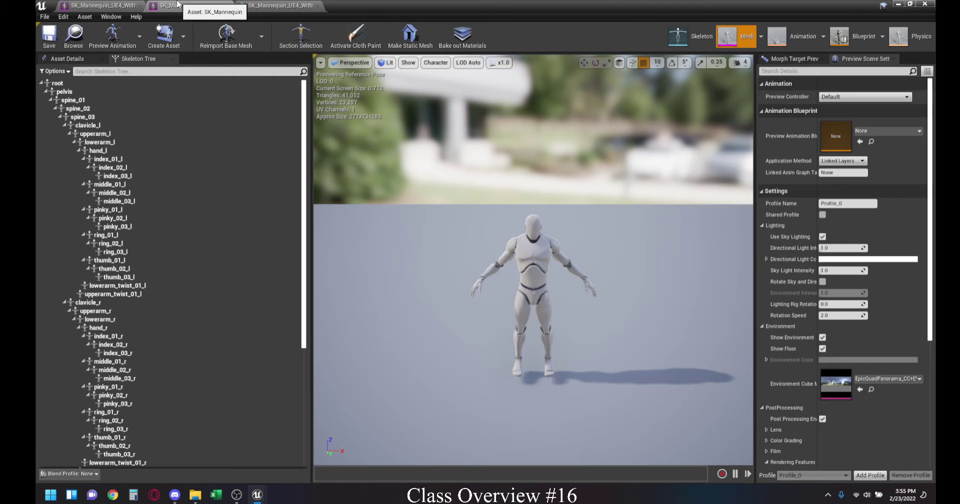
left_click(297, 5)
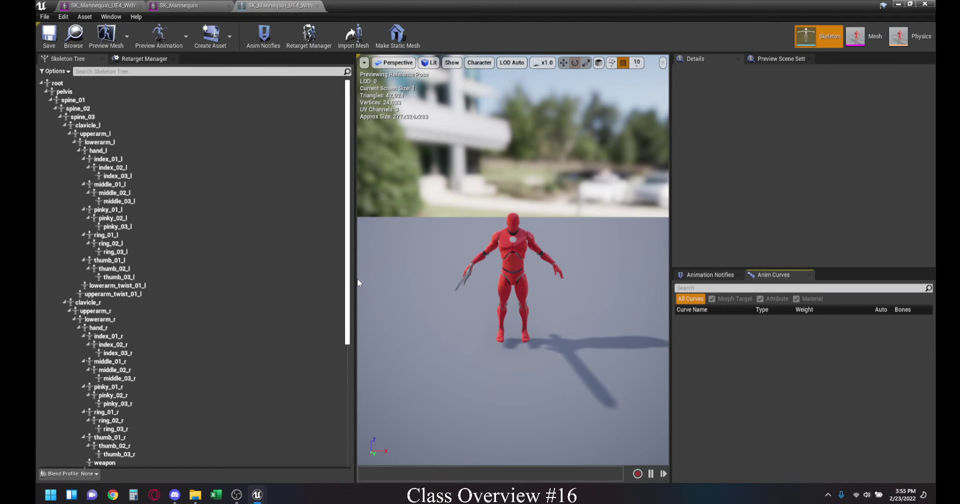
left_click_drag(355, 280, 262, 264)
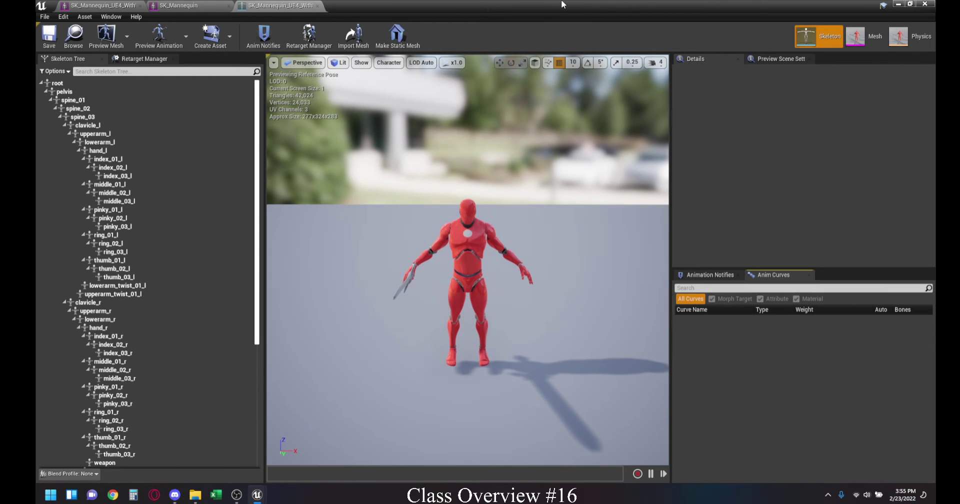
- Dock the UE4_Mannequin_Skeleton editor beside the other mannequin editors and compare it with the red mannequin's skeleton
left_click_drag(562, 5, 502, 181)
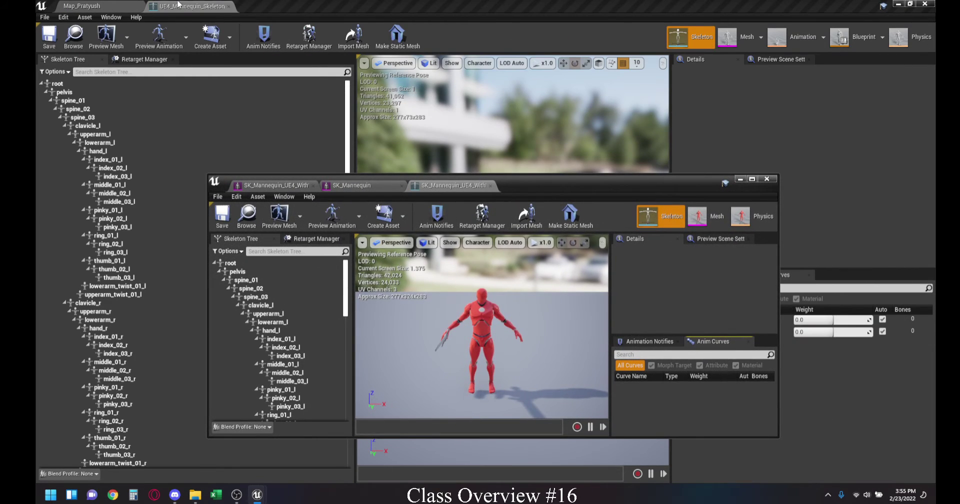
left_click_drag(177, 4, 545, 186)
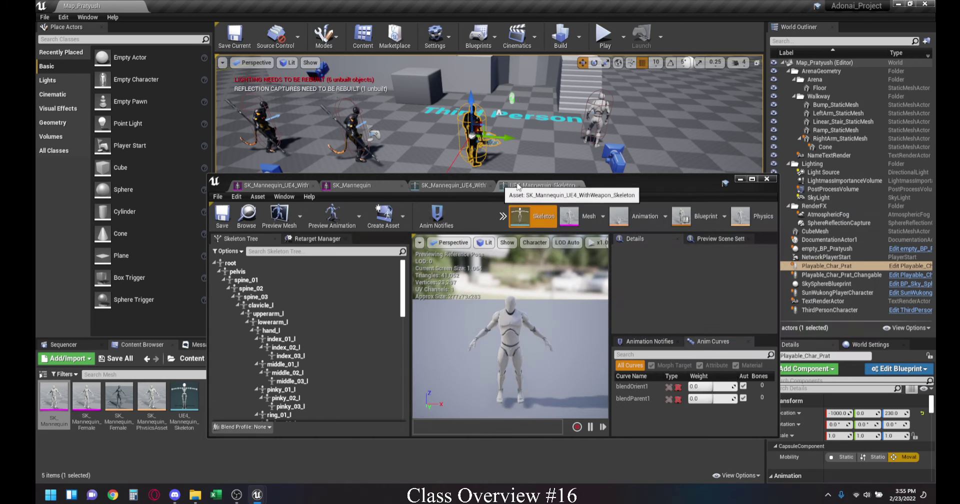
double_click(610, 187)
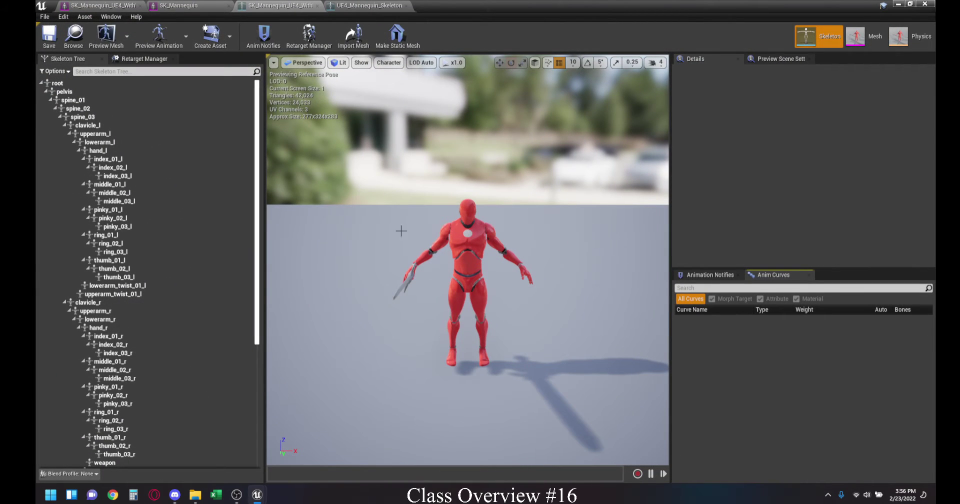
left_click(368, 6)
left_click(261, 4)
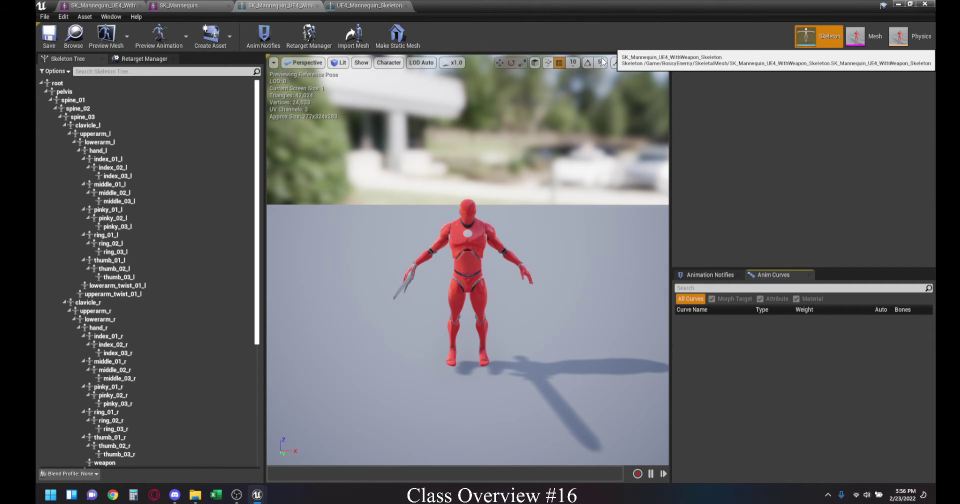
- Review the rig choices and bone mapping in the Retarget Manager of SK_Mannequin_UE4_WithWeapon_Skeleton
left_click(144, 59)
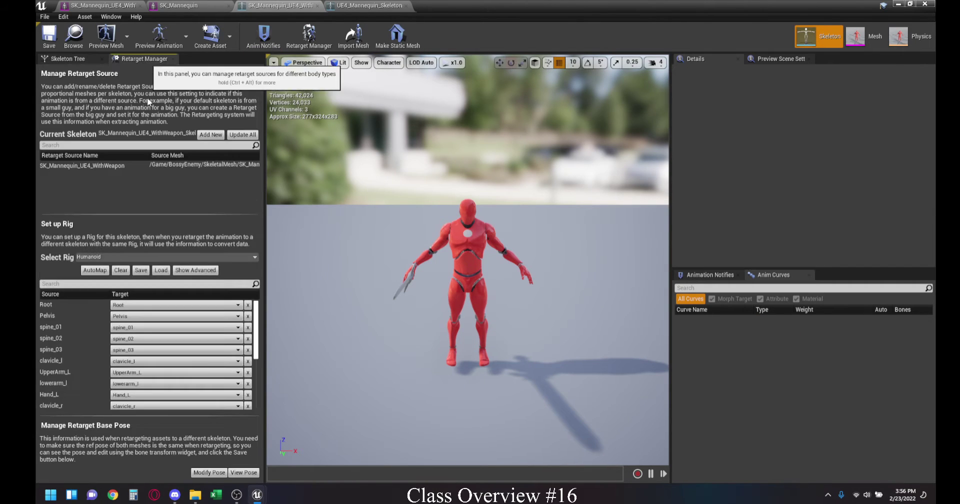
left_click(224, 257)
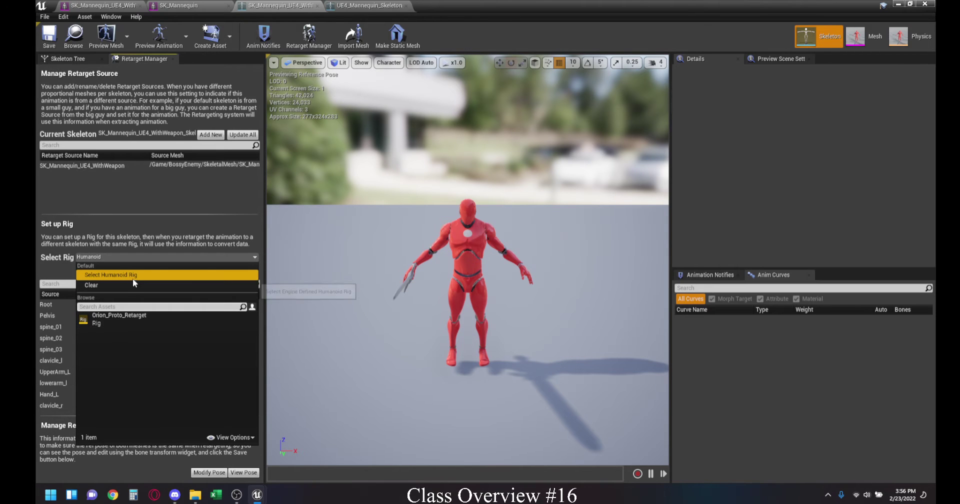
left_click(157, 261)
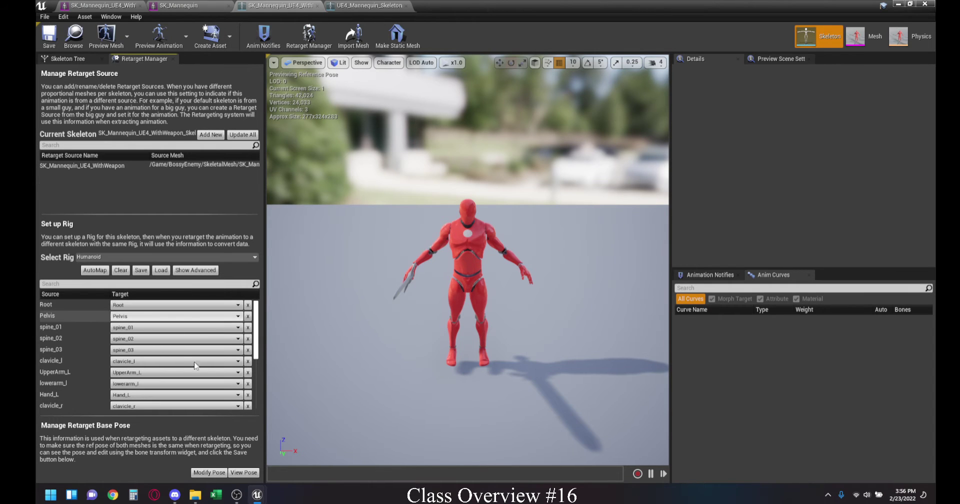
left_click_drag(258, 334, 260, 408)
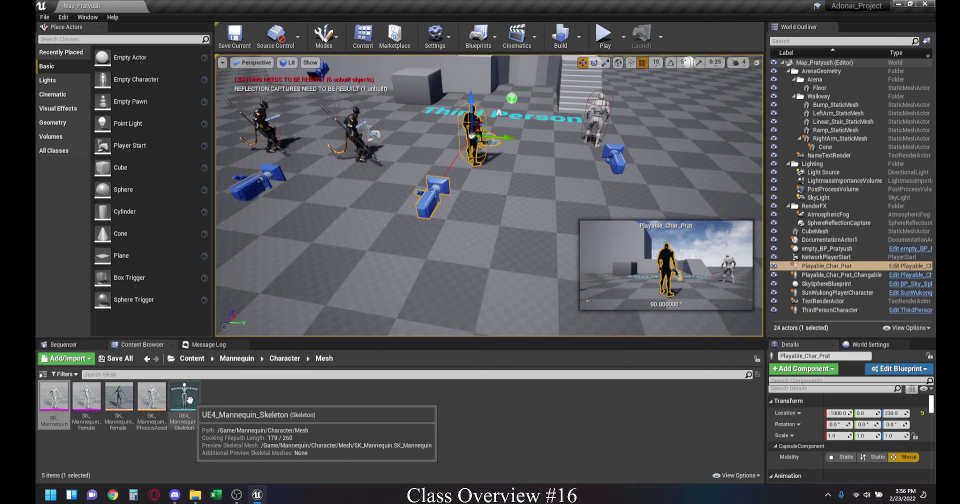
- Try retargeting UE4_Mannequin_Skeleton to the BossyEnemy SK_Mannequin_UE4_WithWeapon skeleton, with Show Only Compatible Skeletons turned off
right_click(189, 398)
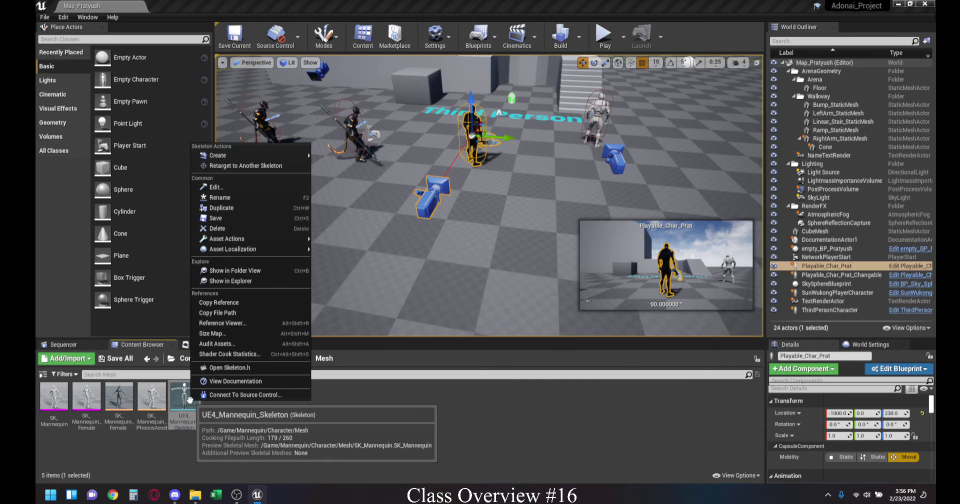
left_click(277, 166)
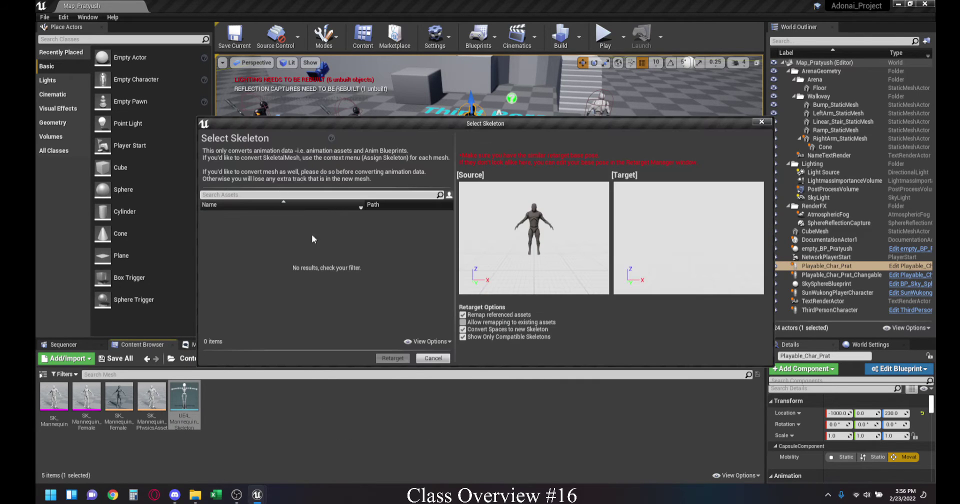
left_click(464, 337)
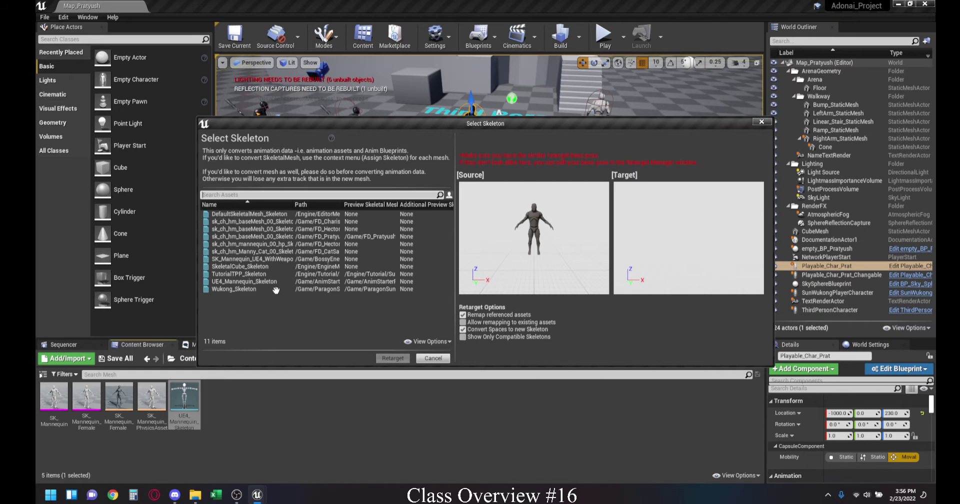
left_click(238, 281)
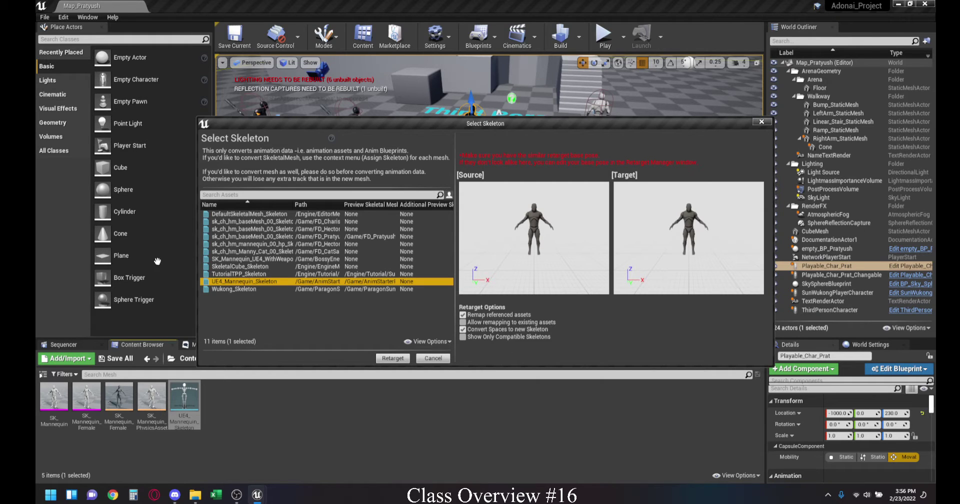
left_click(272, 259)
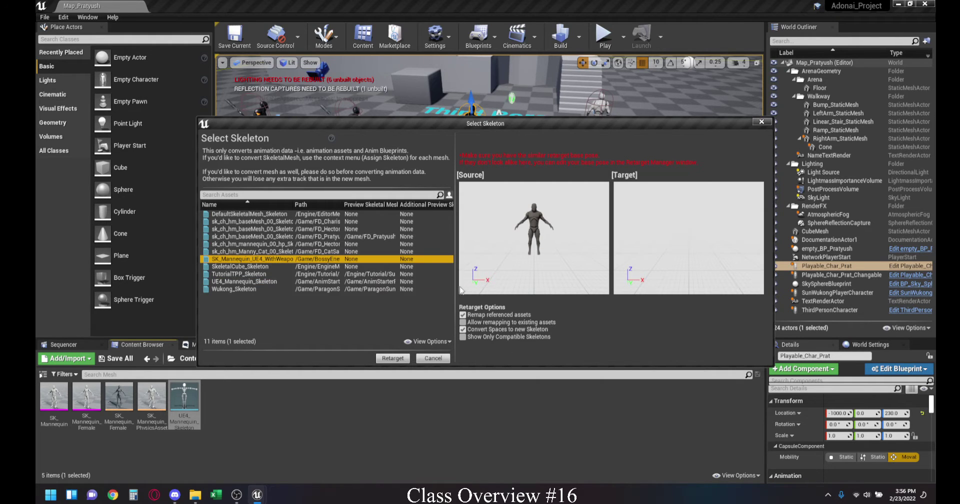
left_click(760, 122)
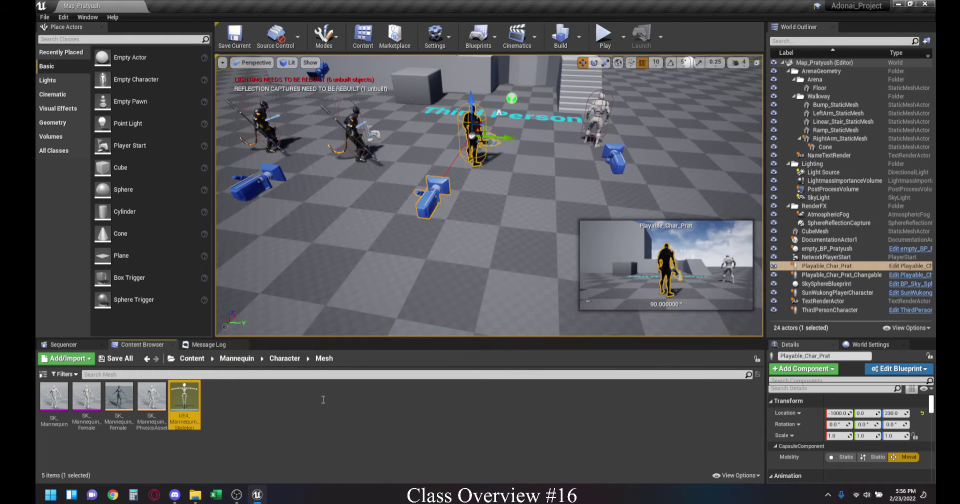
- Open the Playable_Char_Prat blueprint, show the character in its 3D viewport and select the Arrow Component
left_click(184, 359)
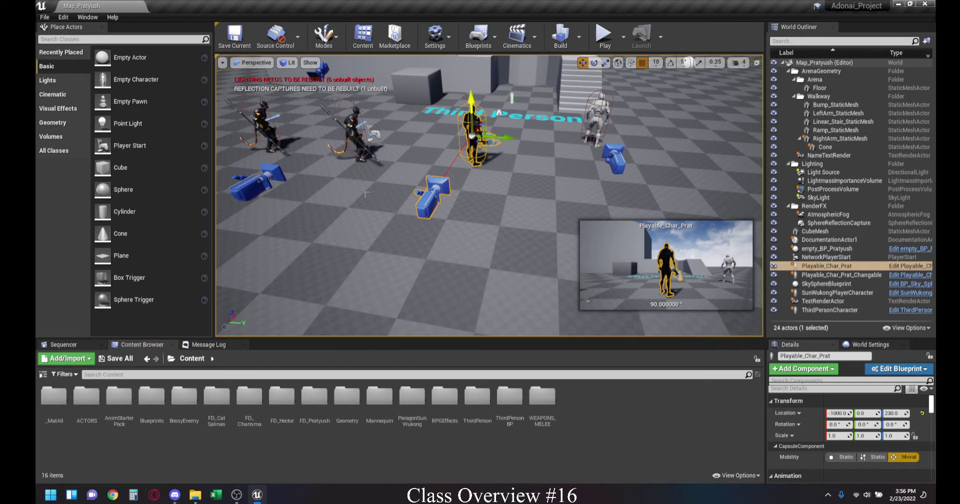
left_click(900, 270)
left_click(901, 268)
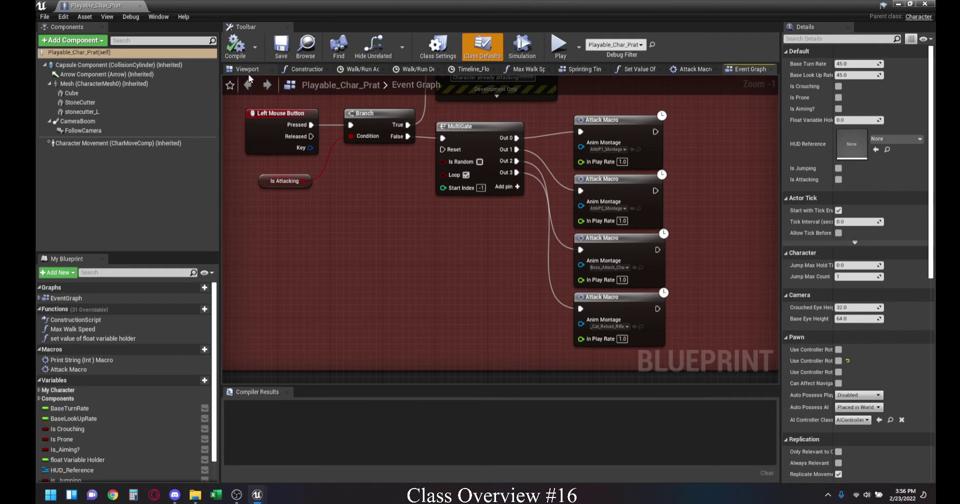
left_click(248, 70)
left_click(75, 75)
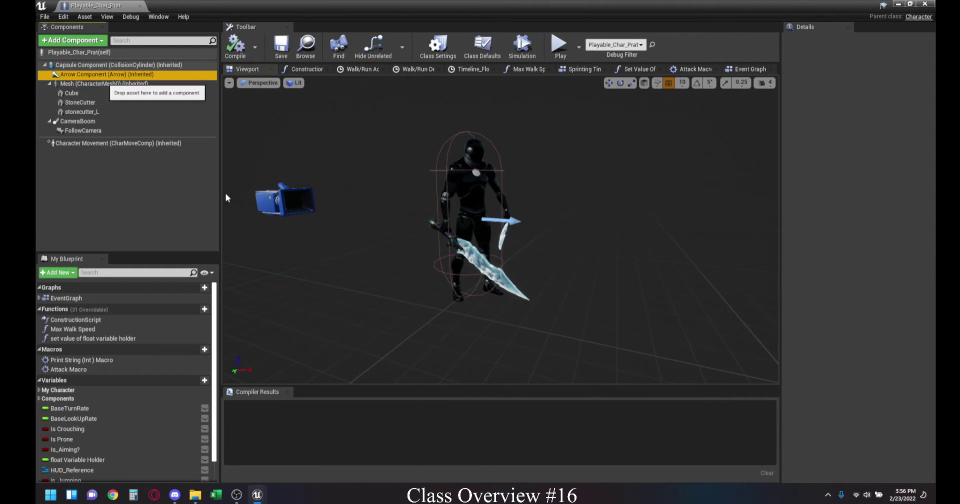
- Select the character's Mesh component and set its Animation Mode to Use Animation Asset
left_click(73, 85)
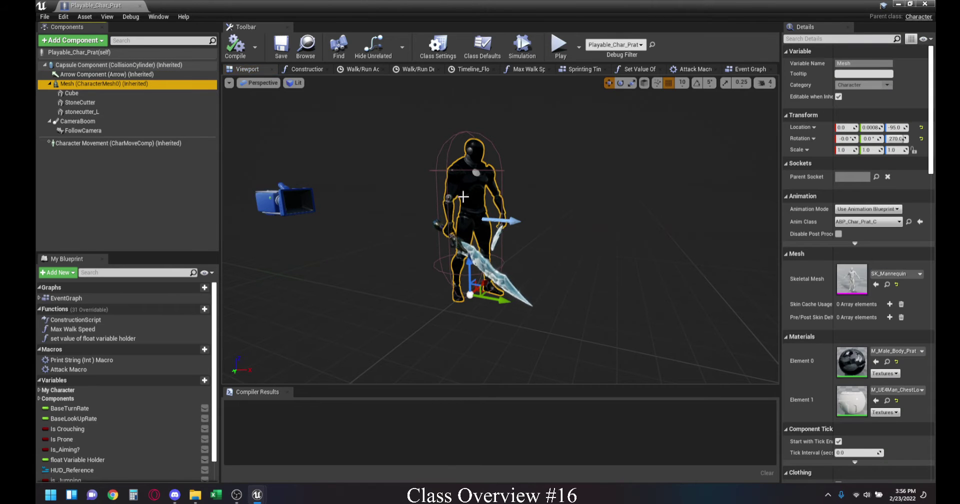
left_click(868, 209)
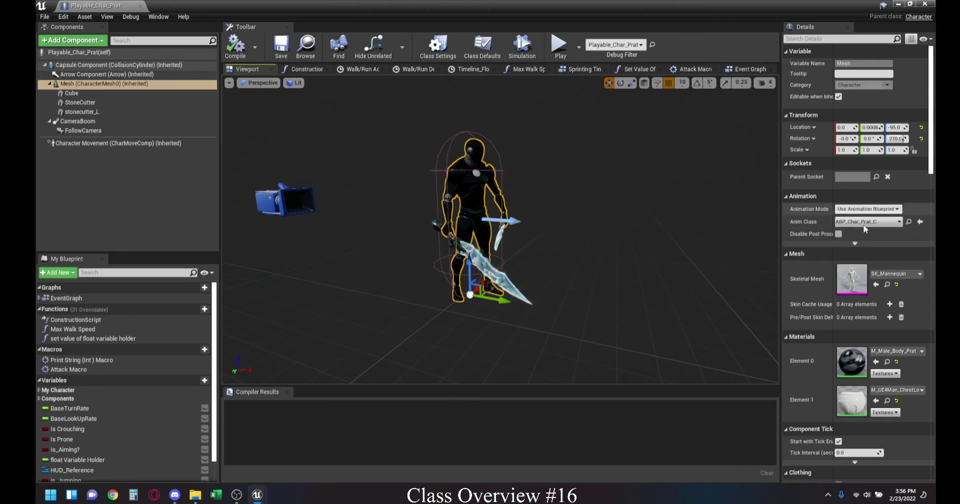
left_click(865, 225)
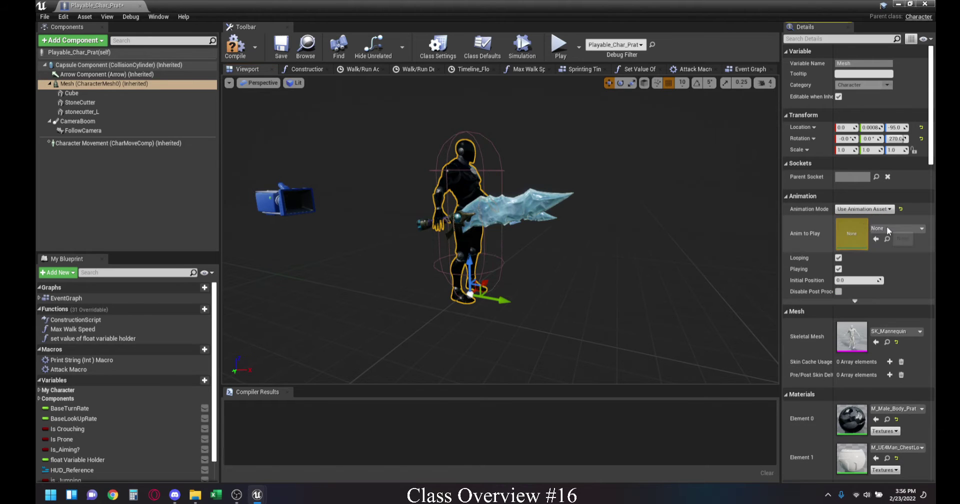
- Search the mesh's playable animations for "inp" and assign Boss_Attack_Uppercut_InP as the Anim to Play
left_click(888, 230)
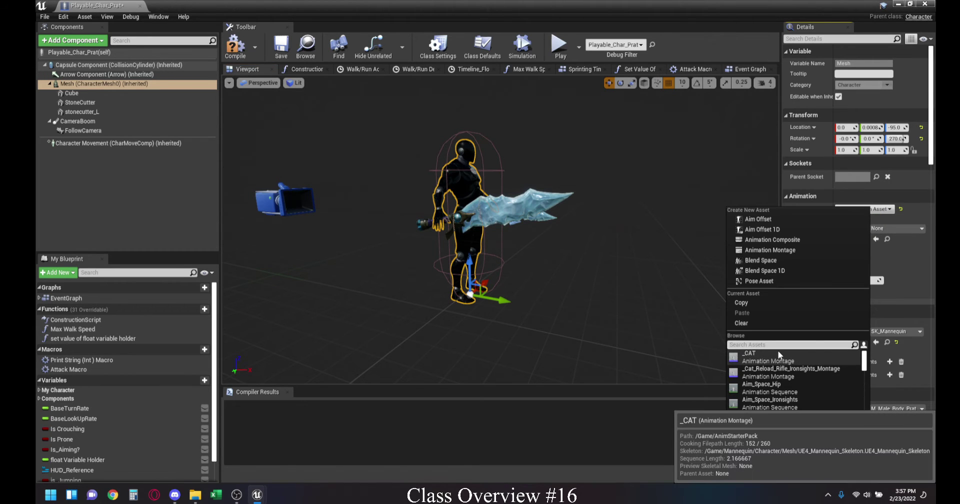
type("inp")
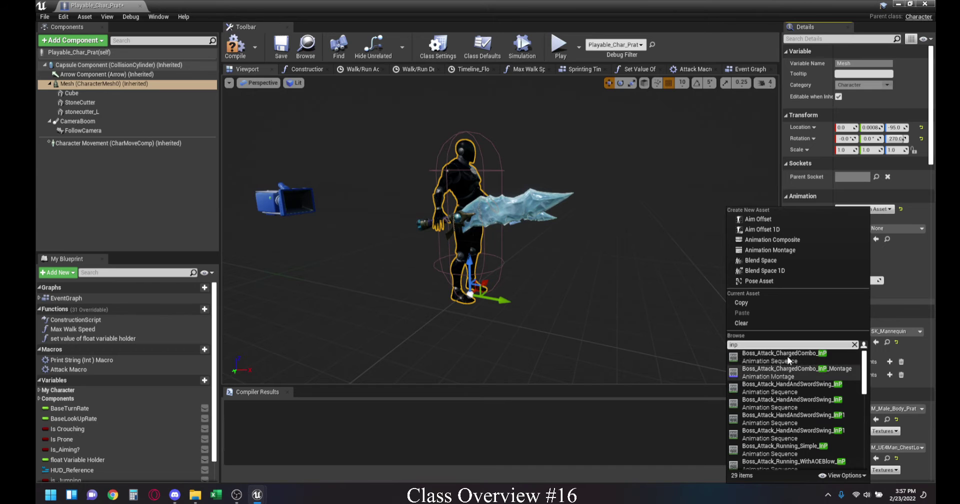
scroll(824, 390, "down", 3)
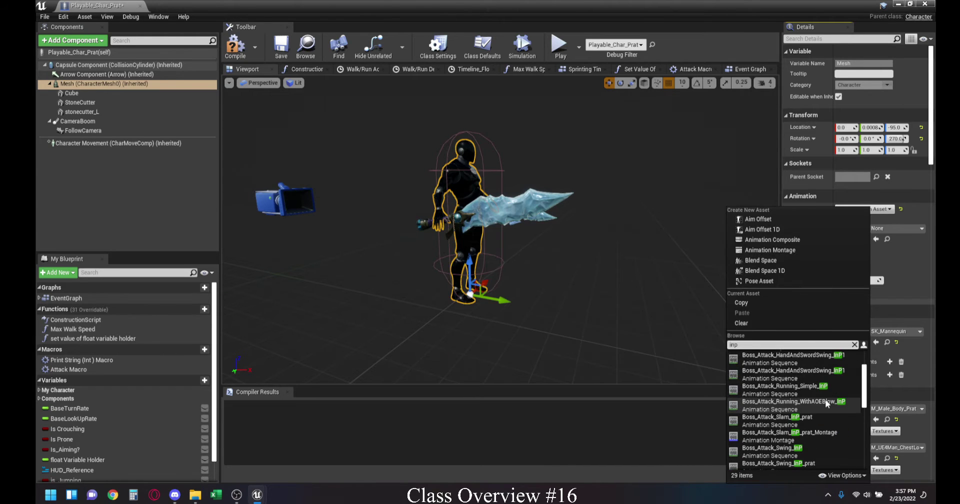
scroll(797, 400, "down", 2)
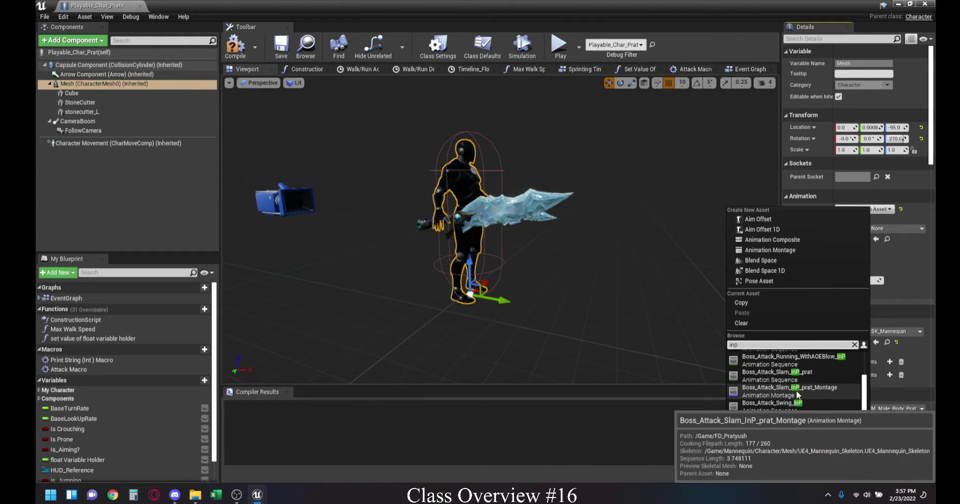
scroll(798, 395, "down", 3)
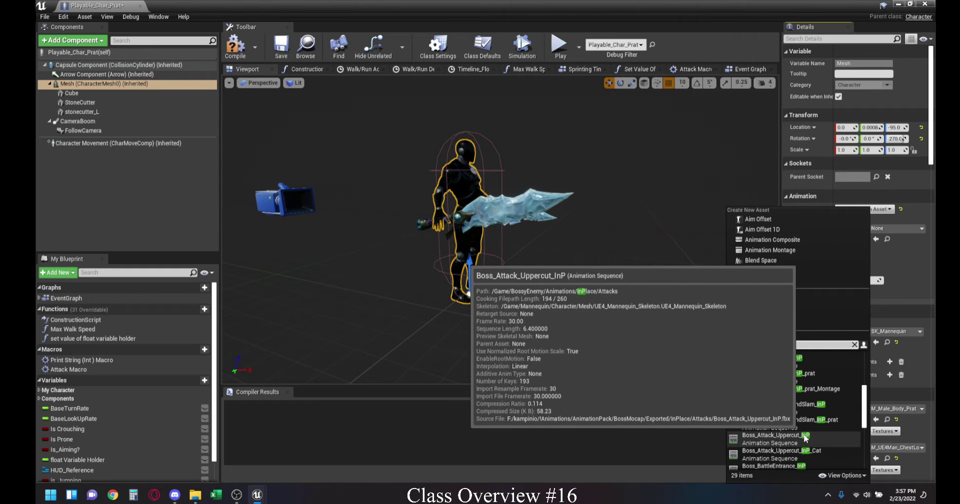
left_click(776, 440)
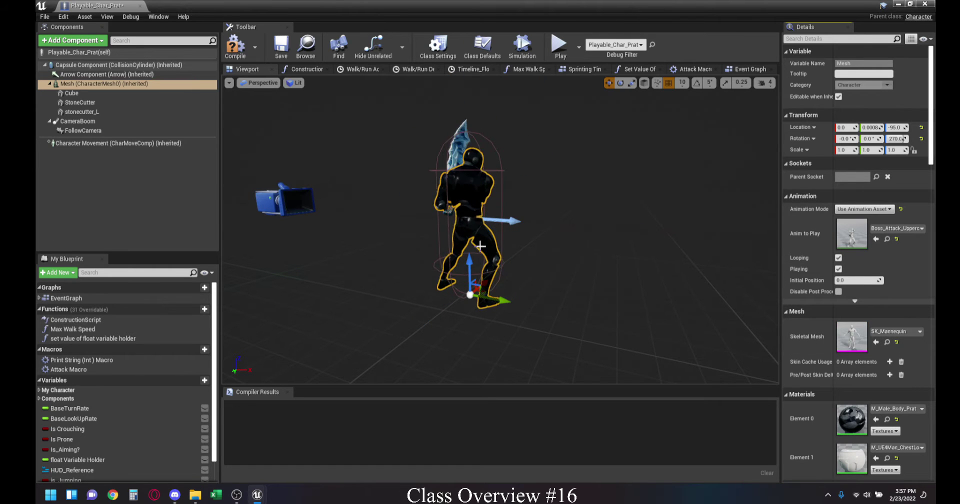
- Return the Mesh component's Animation Mode to Use Animation Blueprint
left_click(897, 228)
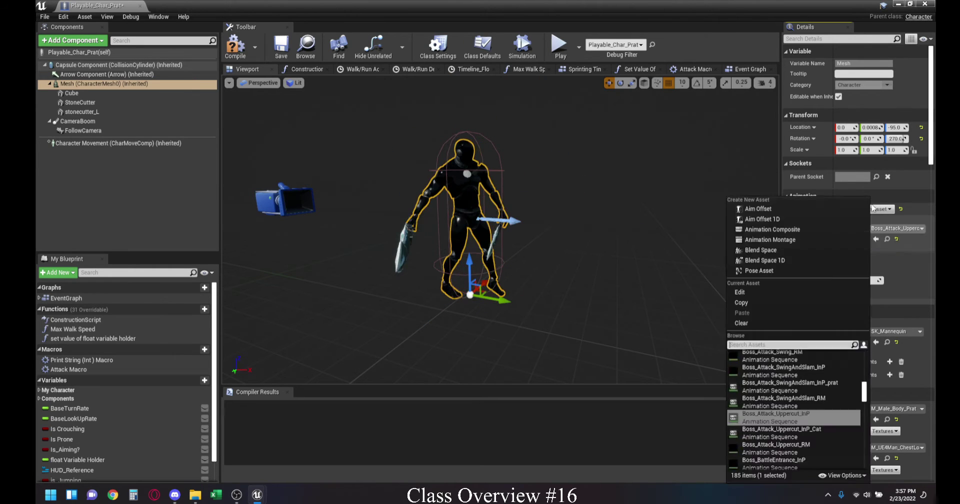
left_click(882, 209)
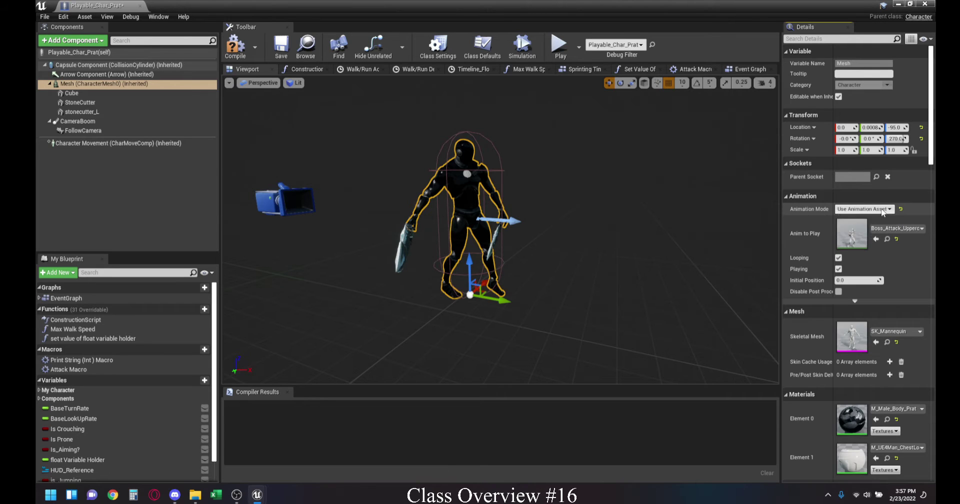
left_click(879, 217)
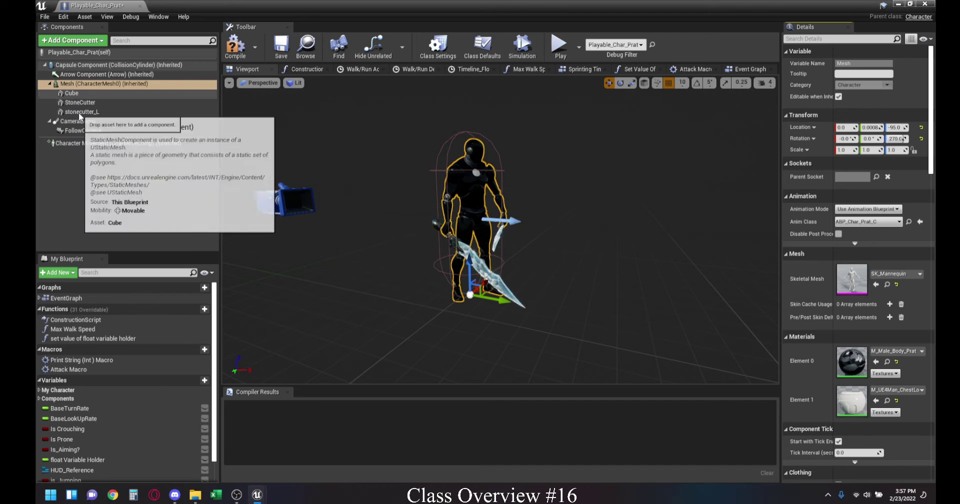
- Inspect the stonecutter_L sword in the character's hand and set the Mesh component's Anim Class to None
left_click(80, 112)
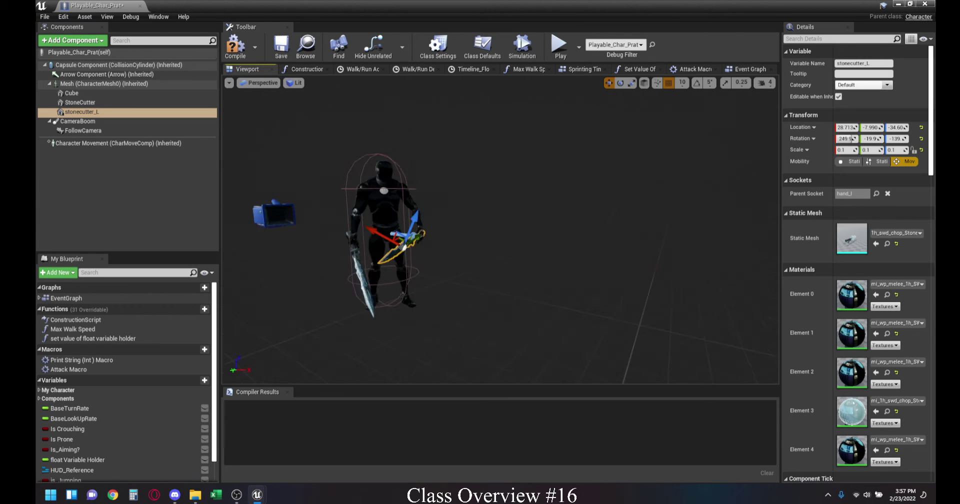
mouse_move(486, 171)
right_mouse_down()
mouse_move(470, 166)
mouse_move(480, 181)
mouse_move(486, 172)
right_mouse_up()
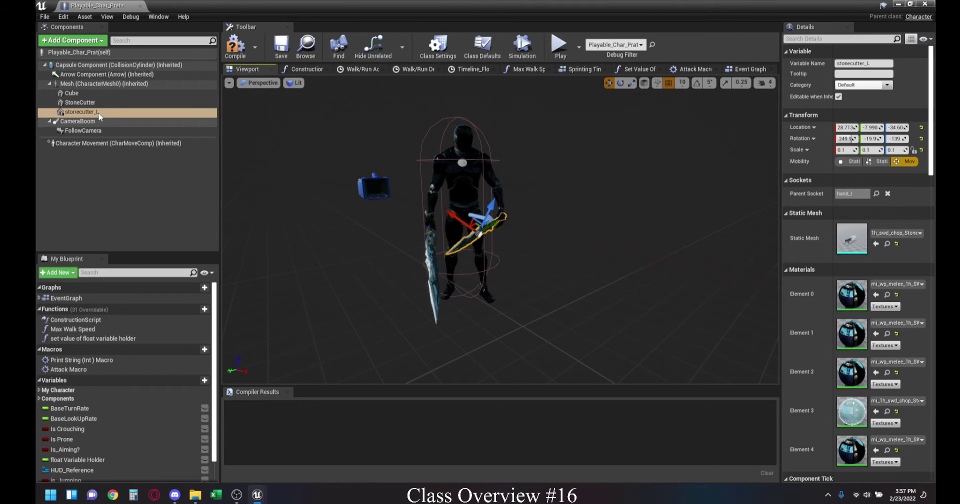
left_click(92, 84)
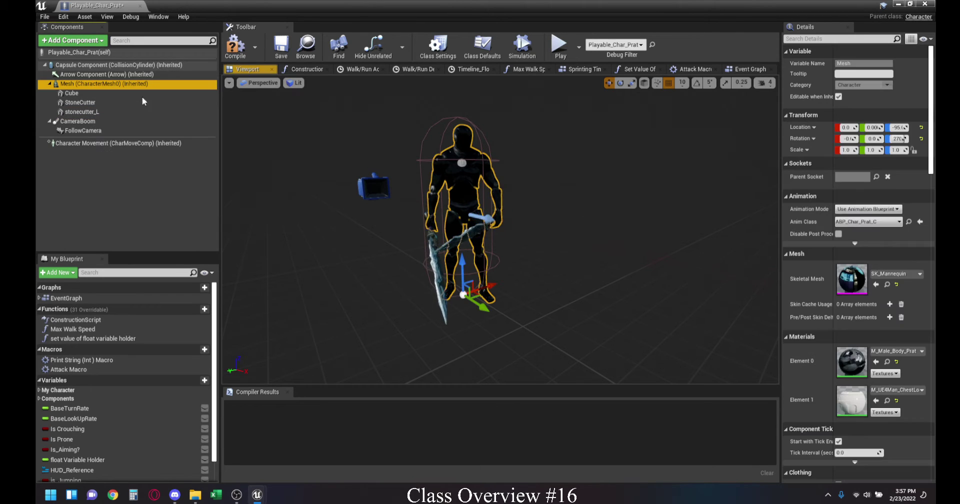
left_click(884, 221)
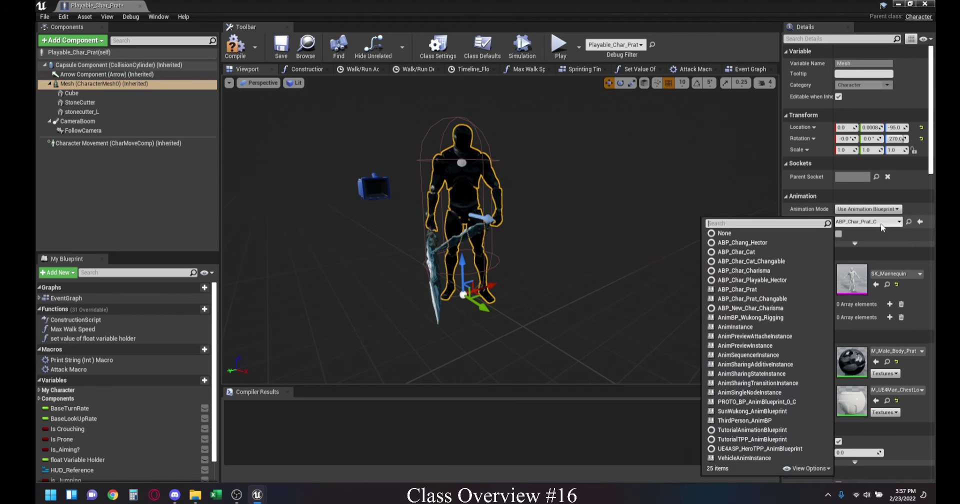
left_click(712, 234)
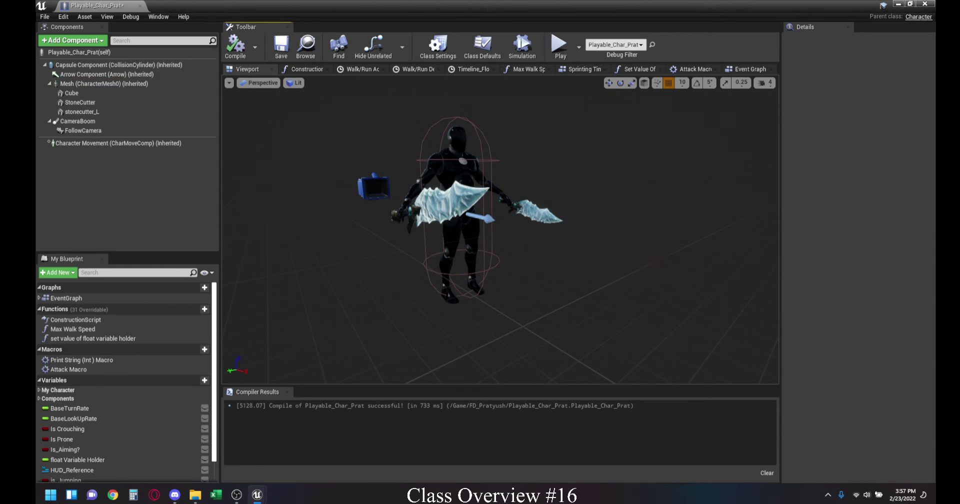
- Set the mesh's Animation Mode to Use Animation Asset and clear its Anim to Play
left_click(454, 171)
left_click(859, 210)
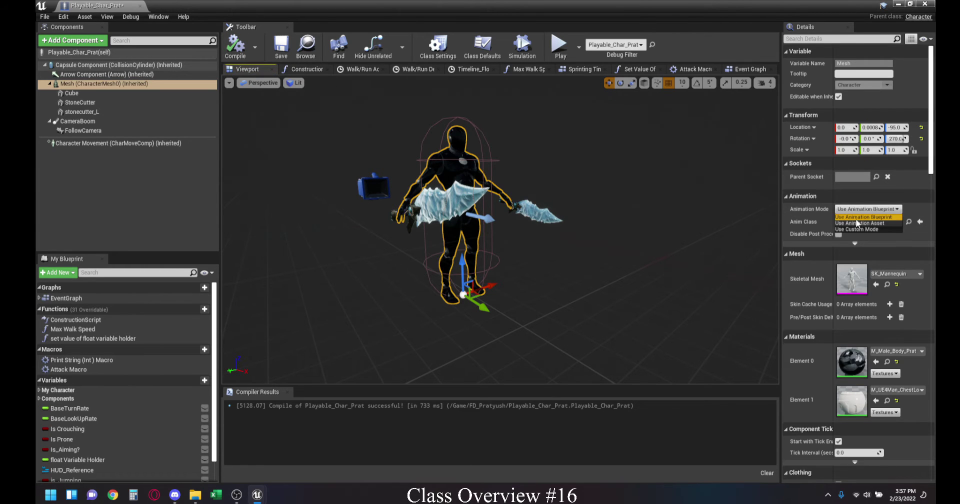
left_click(857, 223)
left_click(888, 229)
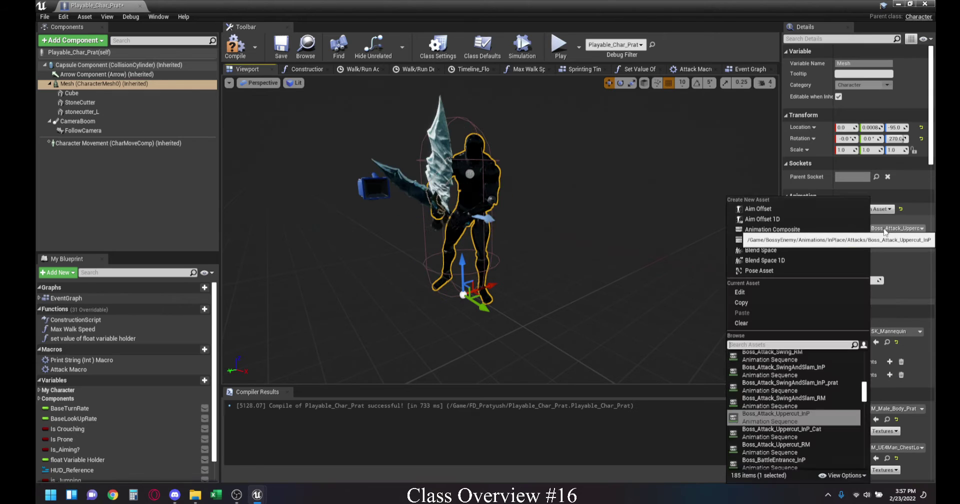
left_click(741, 323)
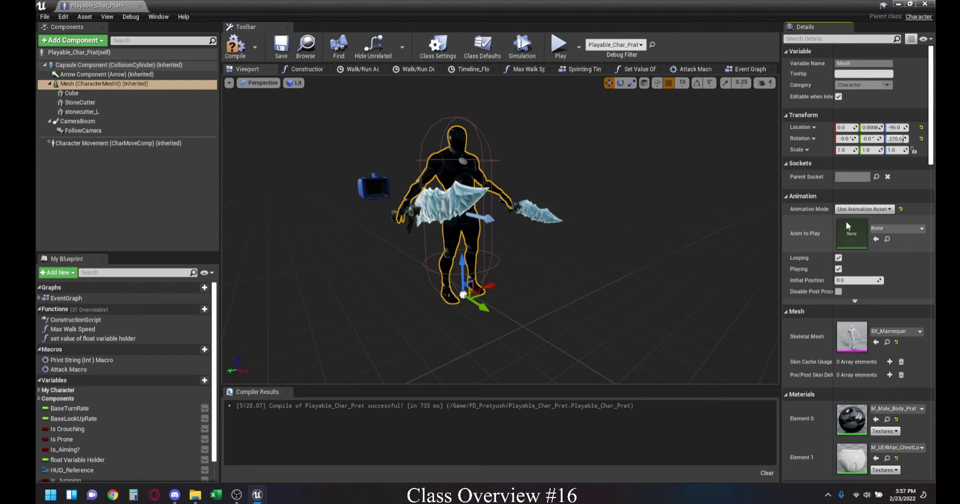
- Set the mesh's Animation Mode to Use Animation Blueprint and its Anim Class to ABP_Char_Prat
left_click(875, 210)
left_click(869, 217)
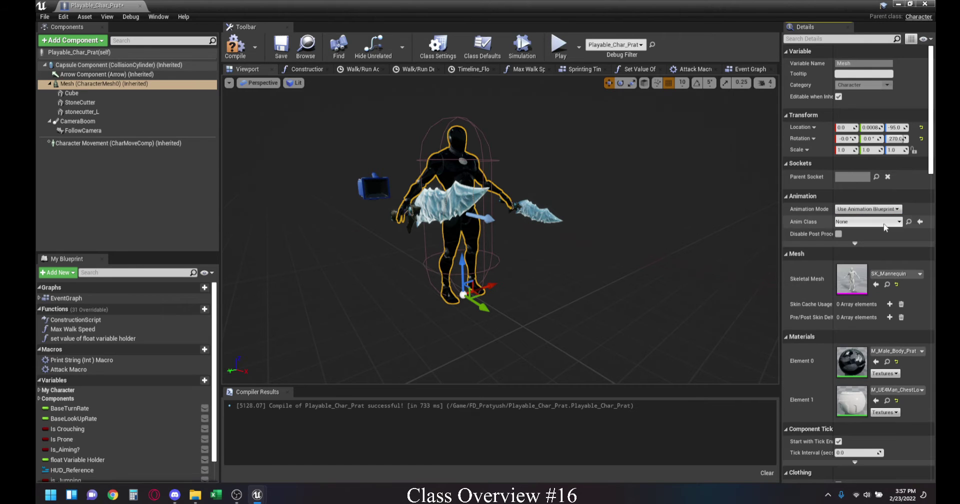
left_click(878, 222)
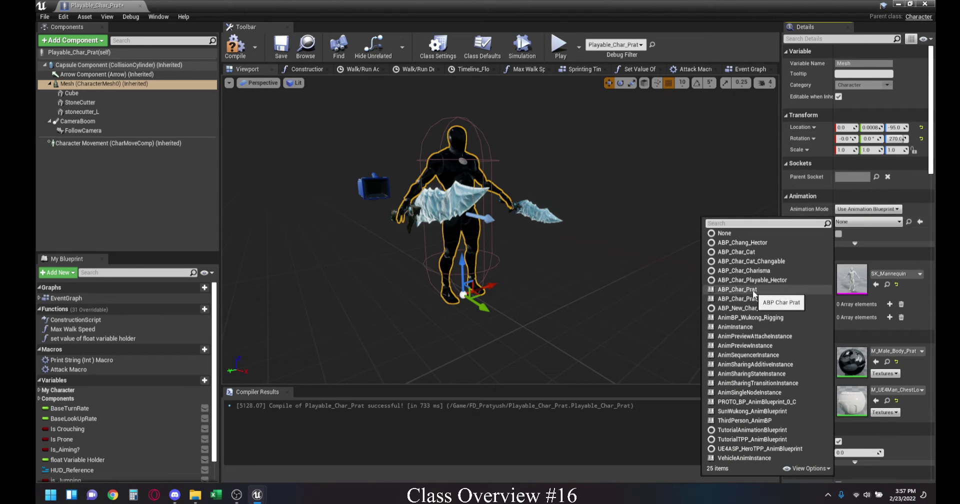
left_click(755, 292)
- Switch the mesh to Use Animation Asset with no animation assigned and view the character close up from the front
left_click(869, 209)
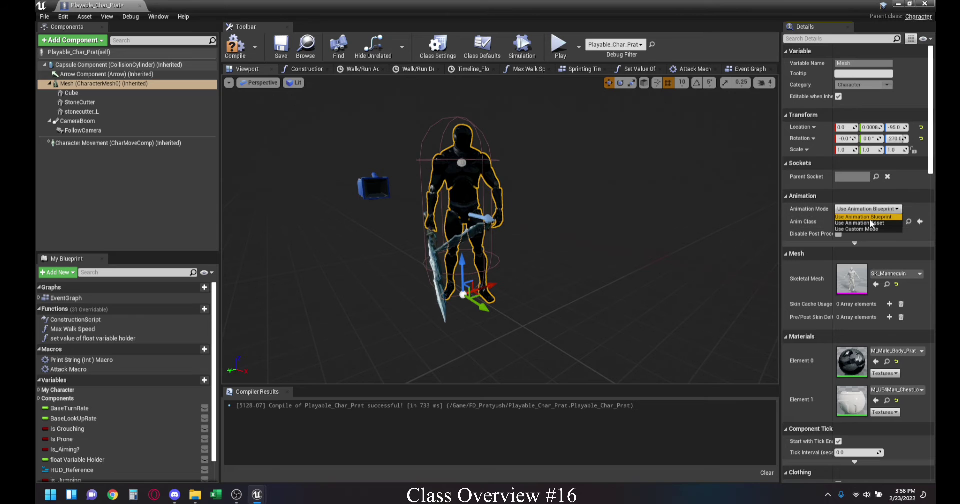
left_click(871, 223)
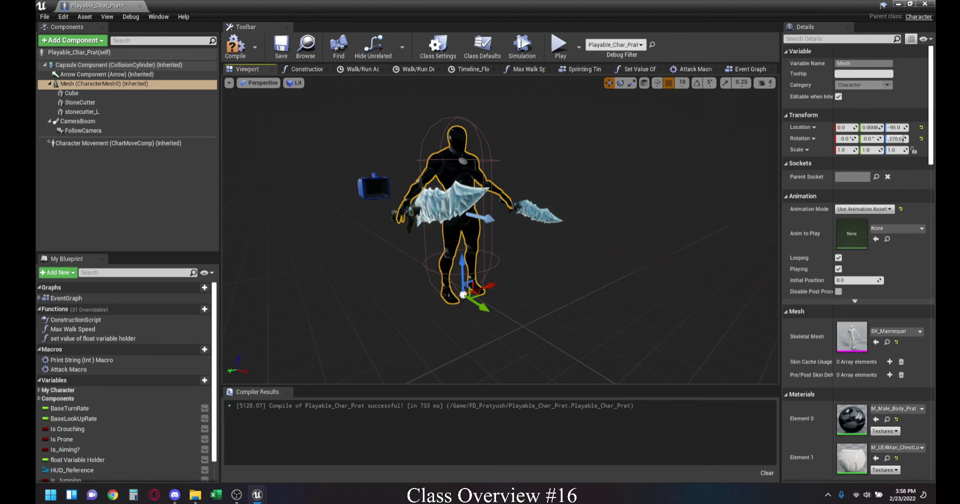
right_click_drag(500, 230, 397, 238)
key("w")
key("s")
- Add a Static Mesh component under the character's Mesh, keeping the default name StaticMesh
left_click(72, 40)
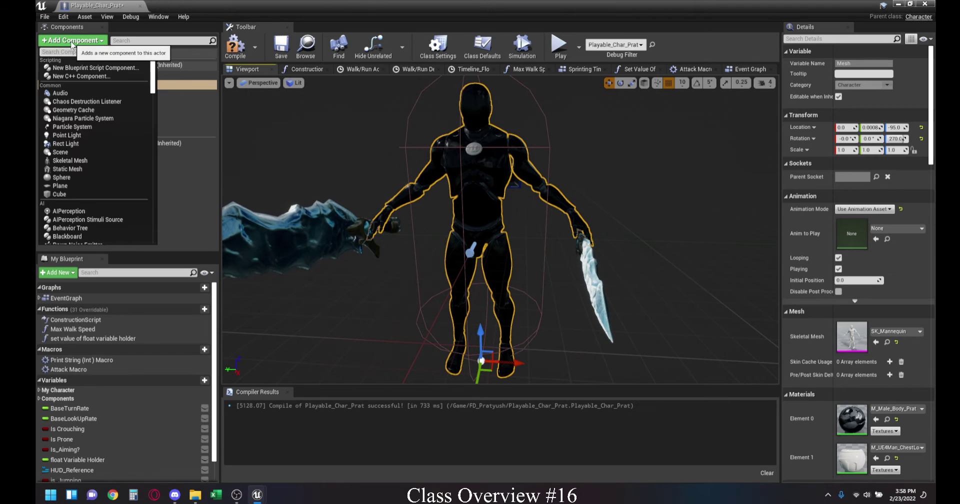
left_click(75, 169)
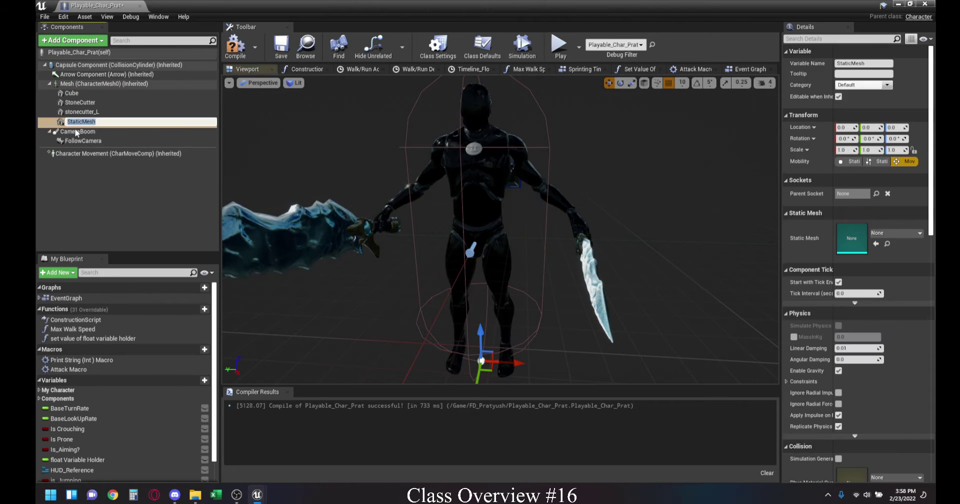
mouse_move(82, 122)
left_mouse_down()
mouse_move(69, 86)
mouse_move(83, 125)
left_mouse_up()
- Review which skeleton sockets and bones are available as parent socket for the new StaticMesh component
left_click(877, 193)
scroll(860, 374, "down", 4)
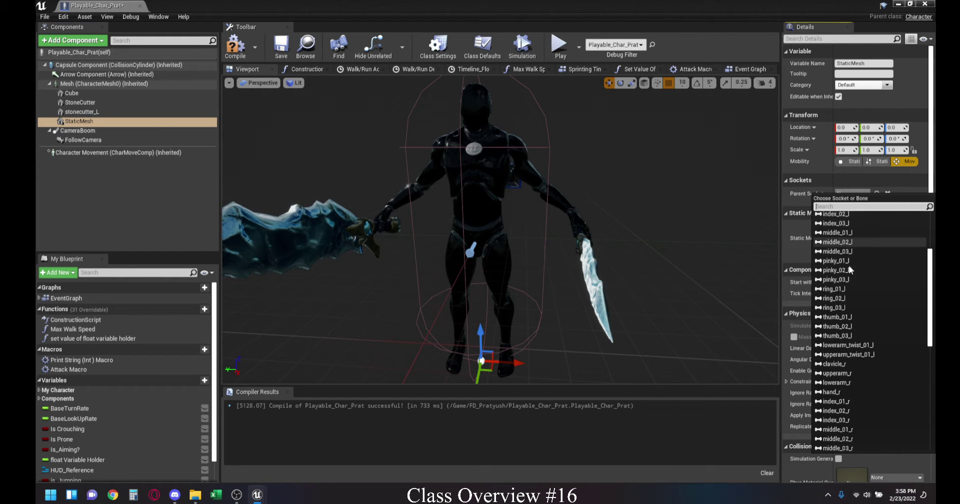
scroll(854, 317, "up", 4)
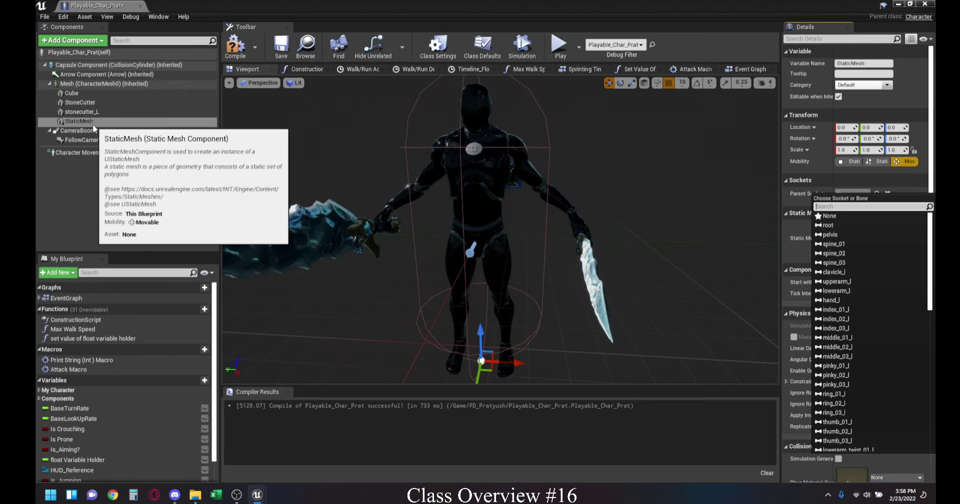
left_click(98, 230)
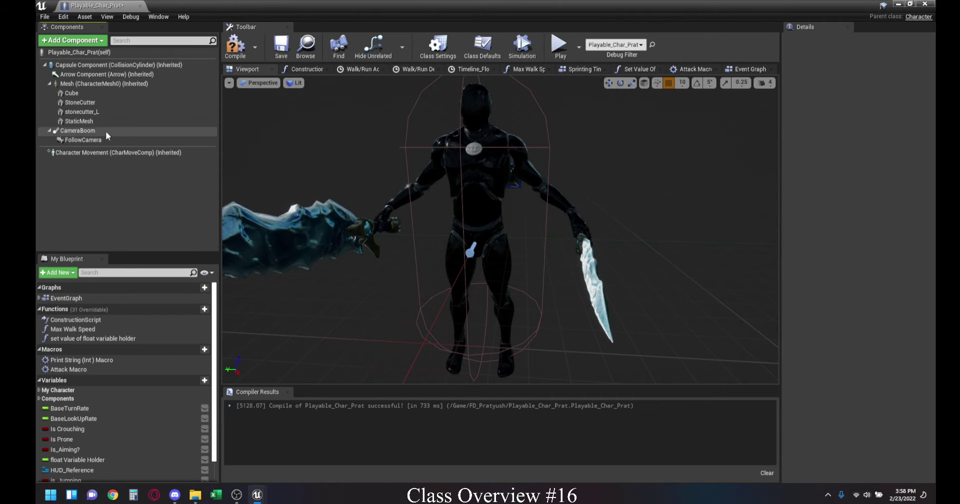
left_click(80, 121)
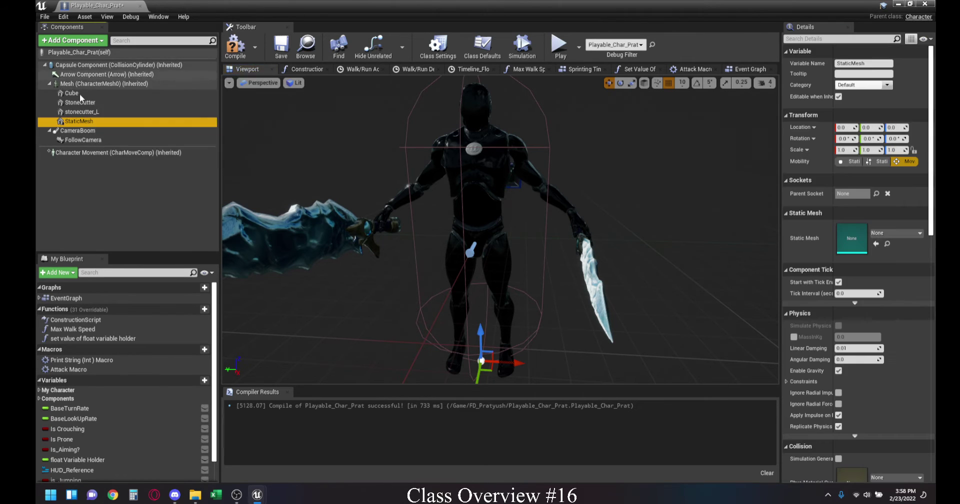
left_click(850, 161)
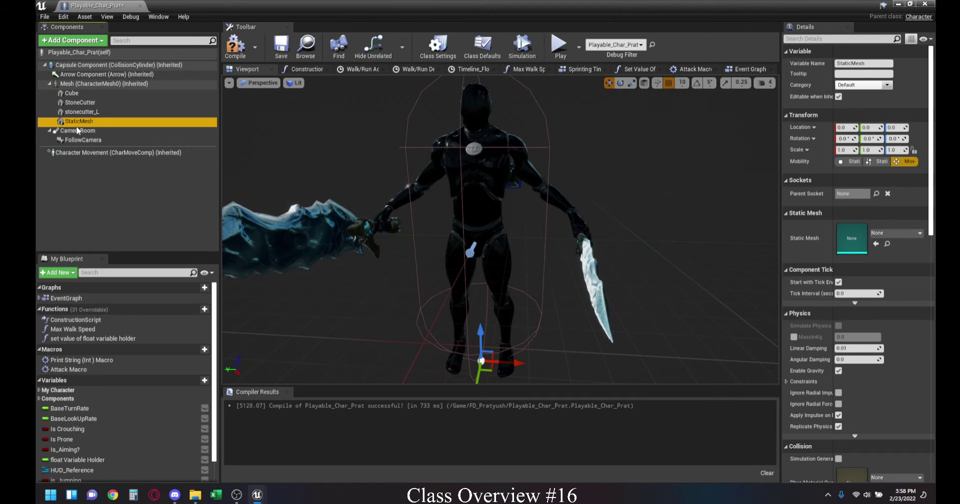
- Assign the 1h_swd_chop_Stonecutter_00 mesh to the StaticMesh component and bring the whole sword into view
left_click(895, 233)
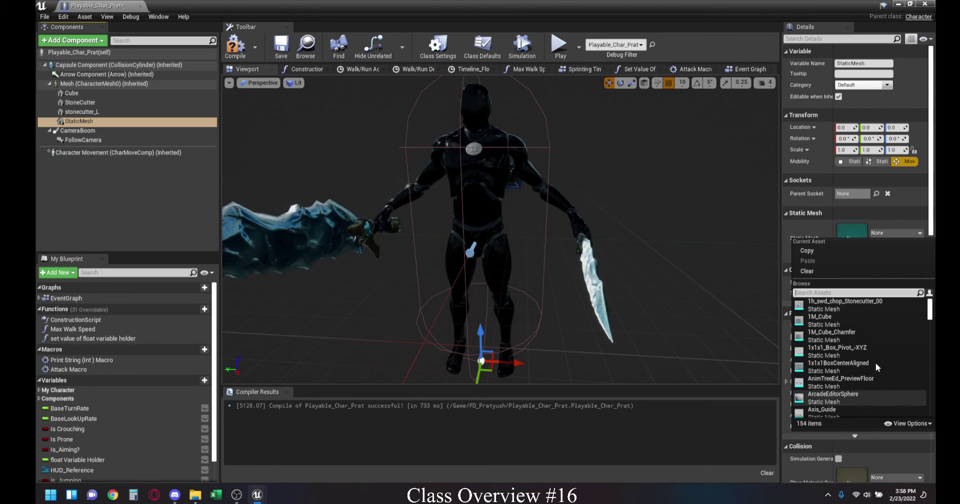
scroll(877, 351, "down", 3)
scroll(877, 345, "down", 5)
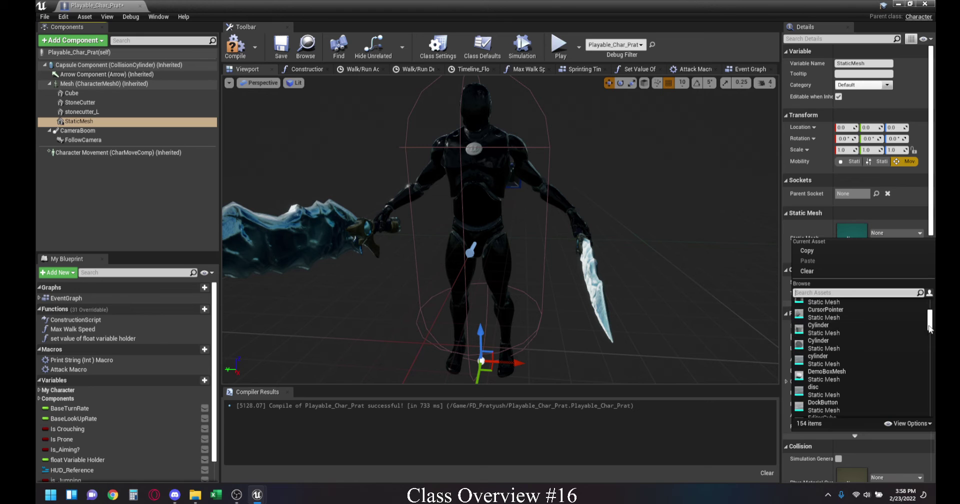
left_click_drag(929, 324, 930, 296)
left_click(832, 310)
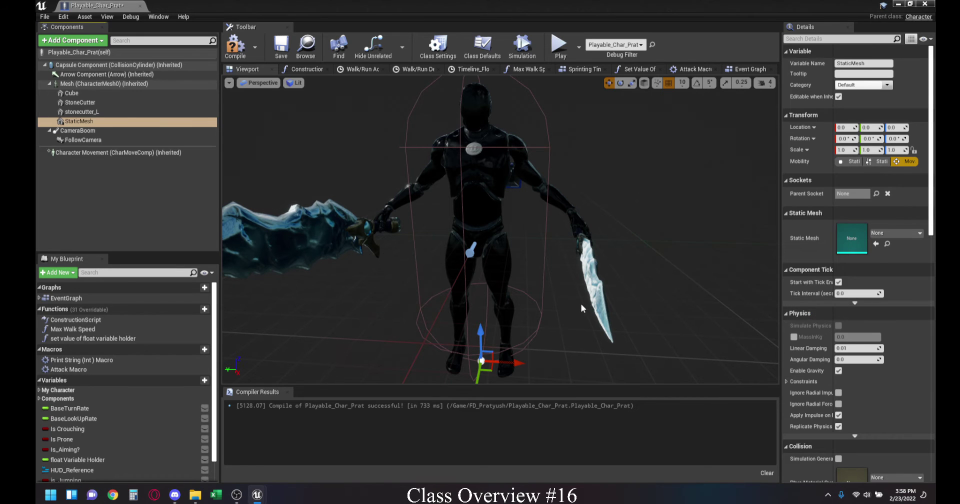
key("s")
right_click_drag(563, 278, 363, 289)
key("d")
- Scale the StaticMesh sword uniformly to 0.15 and view it close up beside the character
left_click(845, 149)
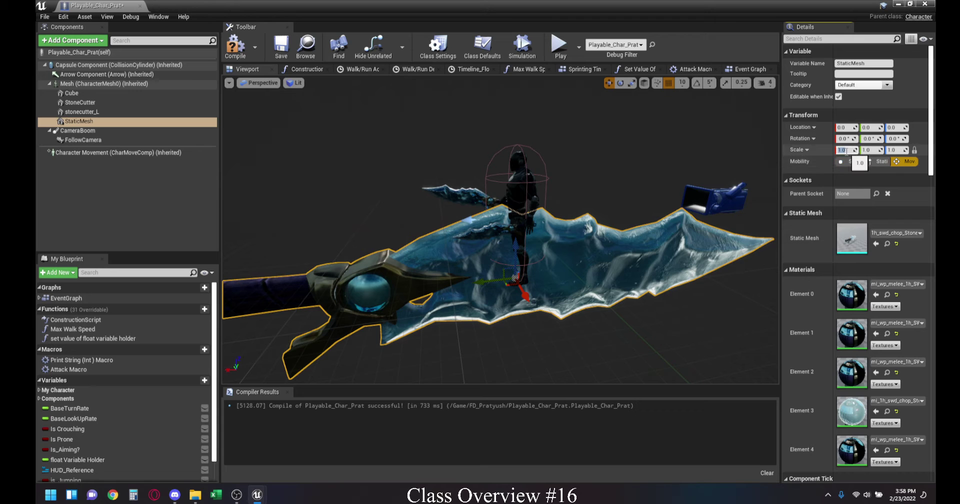
type("0.15")
key("Return")
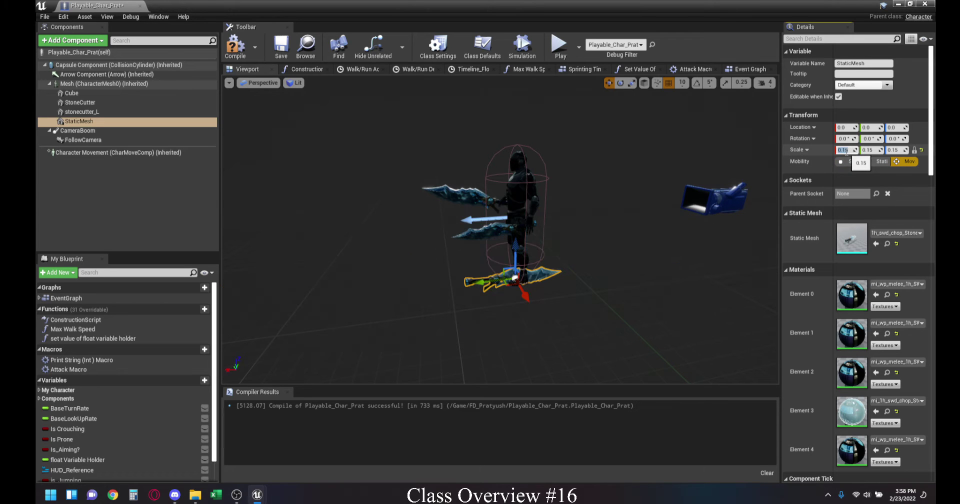
right_click_drag(575, 226, 537, 243)
key("w")
right_click_drag(530, 128, 530, 129)
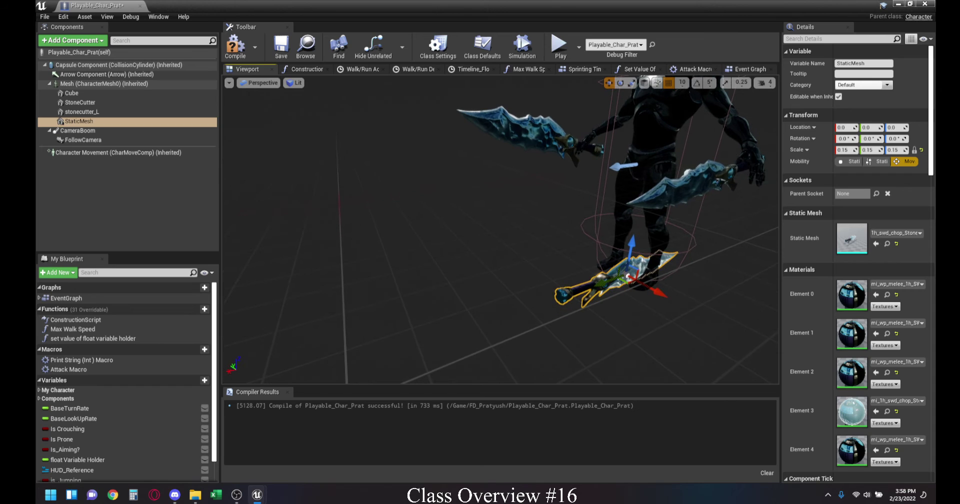
left_click(530, 129)
left_click(612, 278)
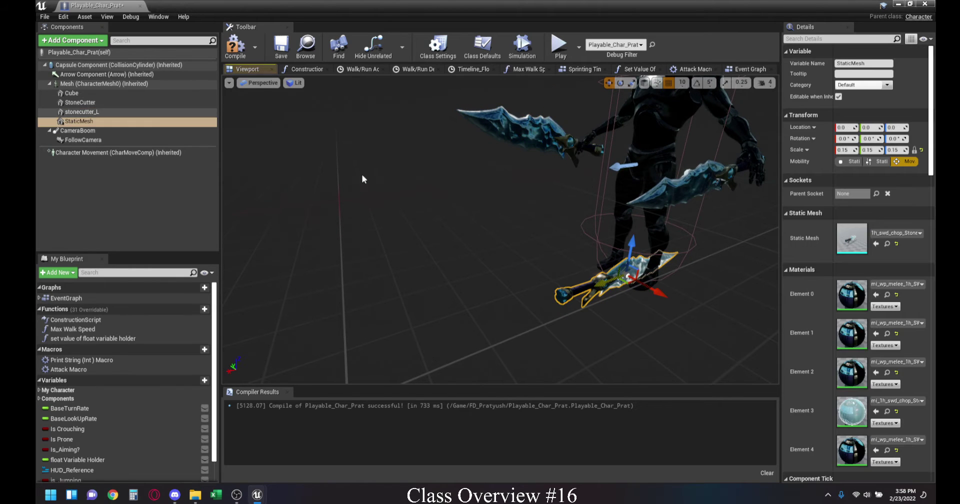
- Set the StaticMesh component's parent socket to the head bone
left_click(876, 194)
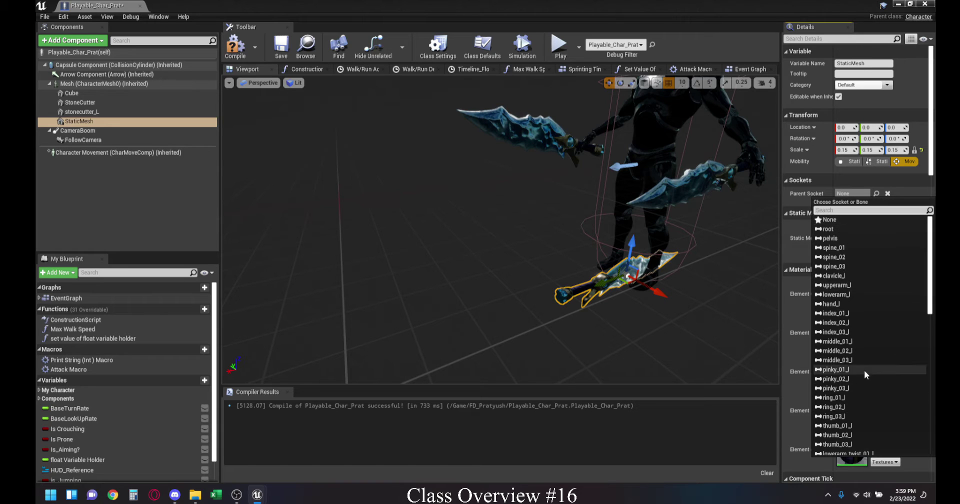
scroll(865, 373, "down", 5)
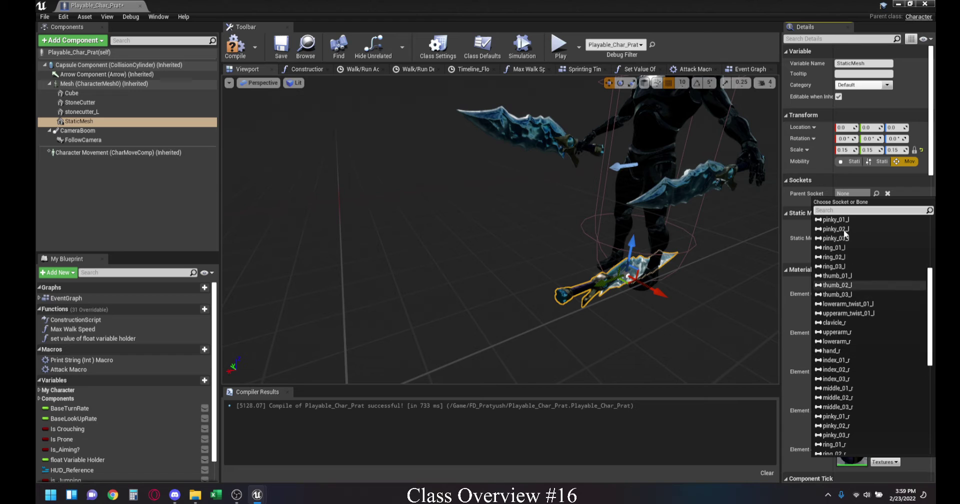
scroll(853, 323, "up", 5)
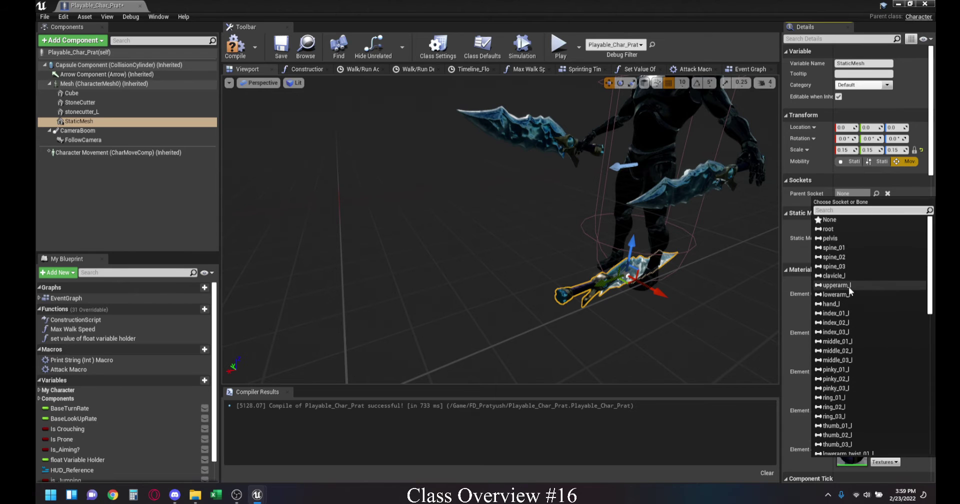
scroll(847, 350, "down", 7)
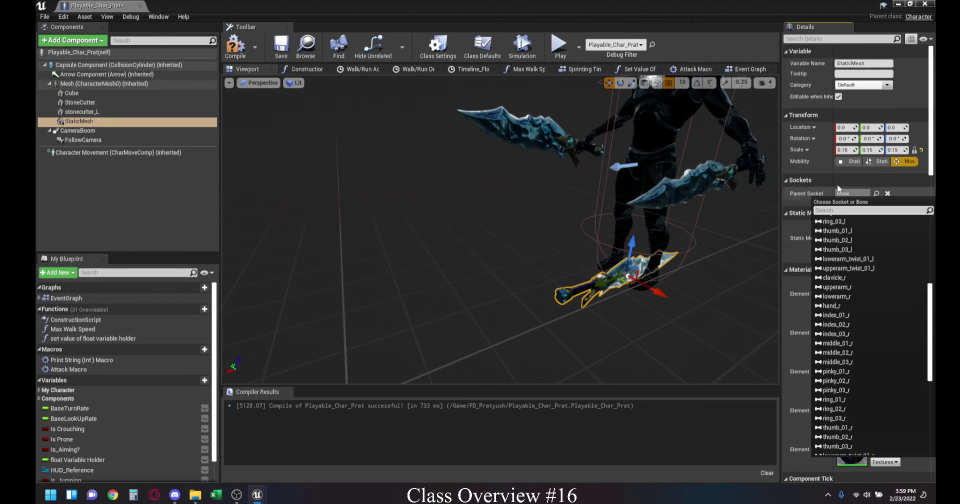
type("head")
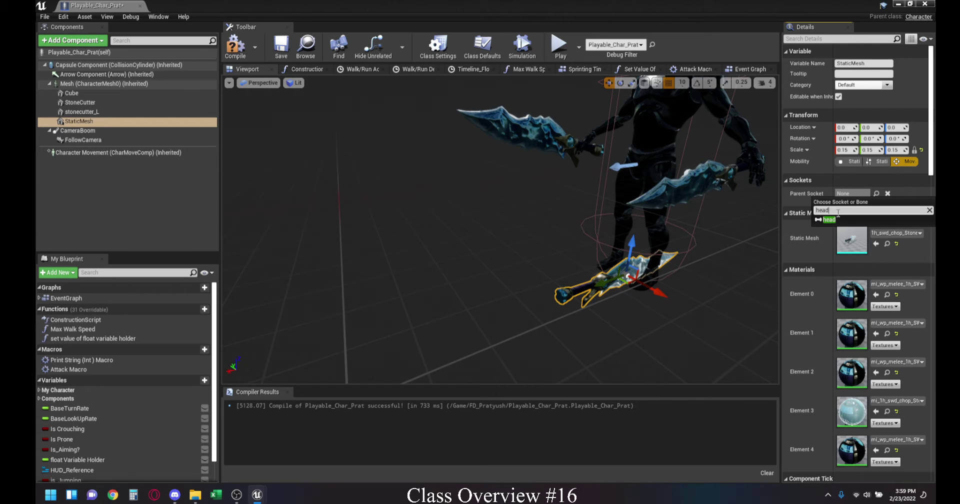
left_click(826, 219)
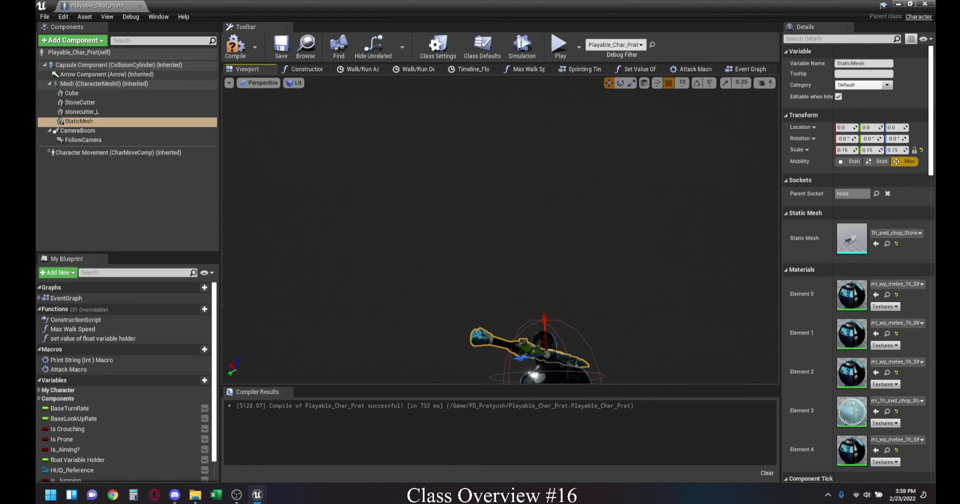
- Raise the sword above the character's head by moving it about 20 units along its local X axis
right_click_drag(500, 230, 540, 270)
scroll(540, 270, "down", 4)
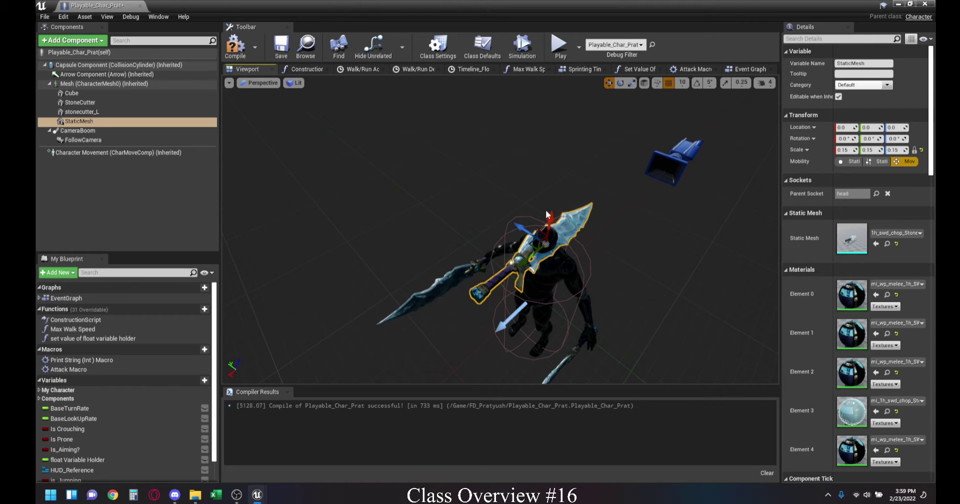
left_click_drag(549, 208, 548, 186)
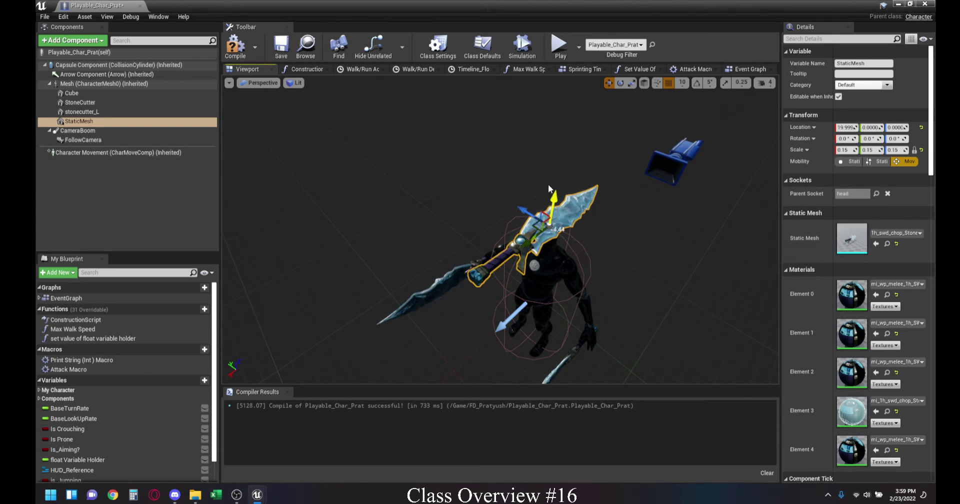
- Preview Attack_1_Montage on the character's Mesh to watch how the head-mounted sword follows, and clear the animation again
left_click(80, 84)
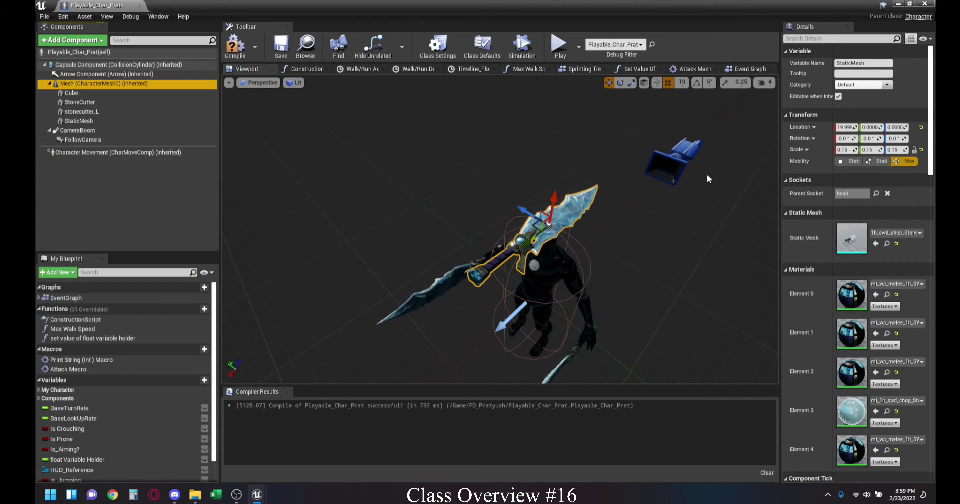
left_click(886, 230)
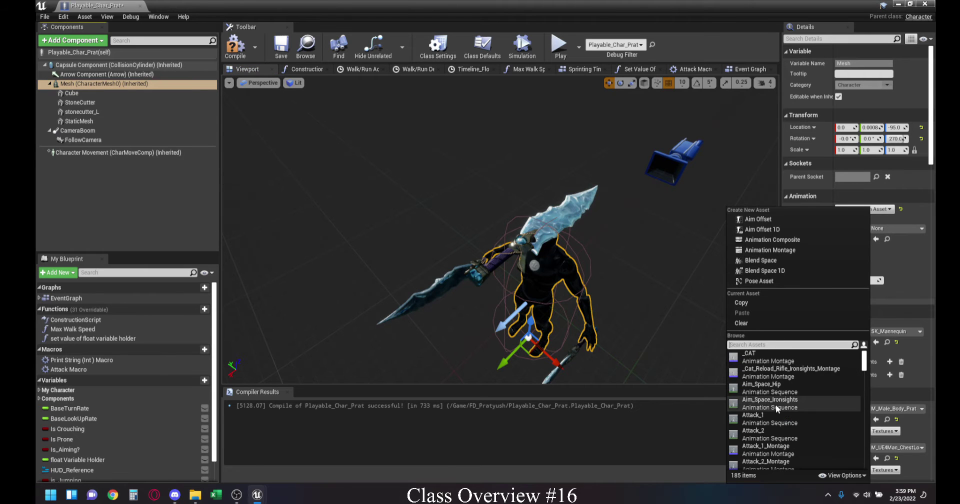
scroll(778, 410, "down", 2)
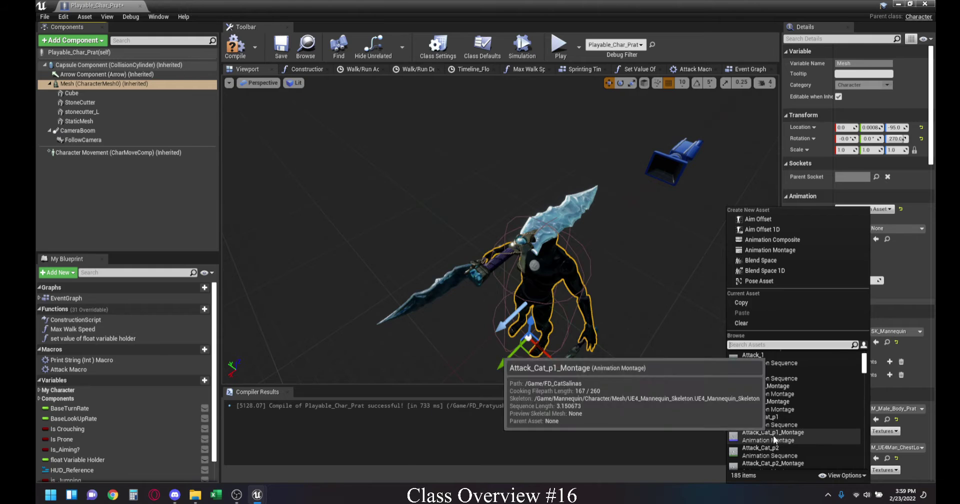
left_click(777, 394)
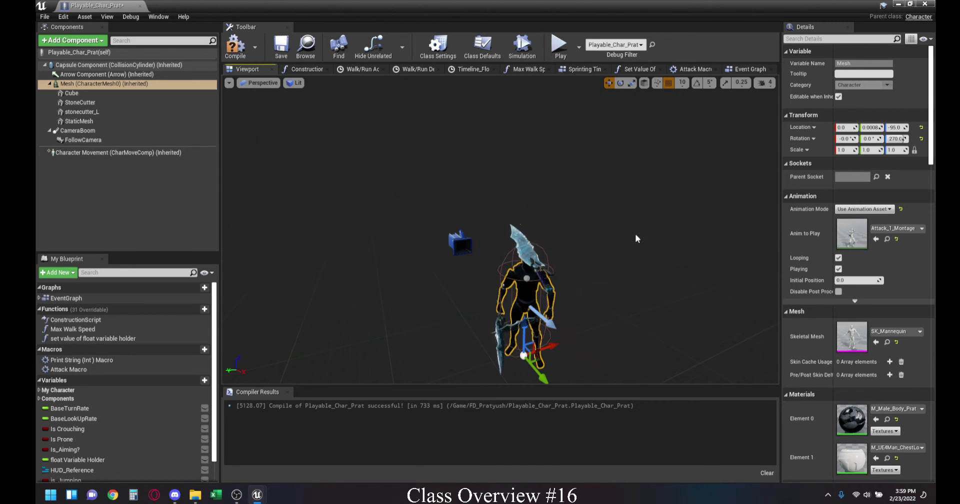
left_click(903, 228)
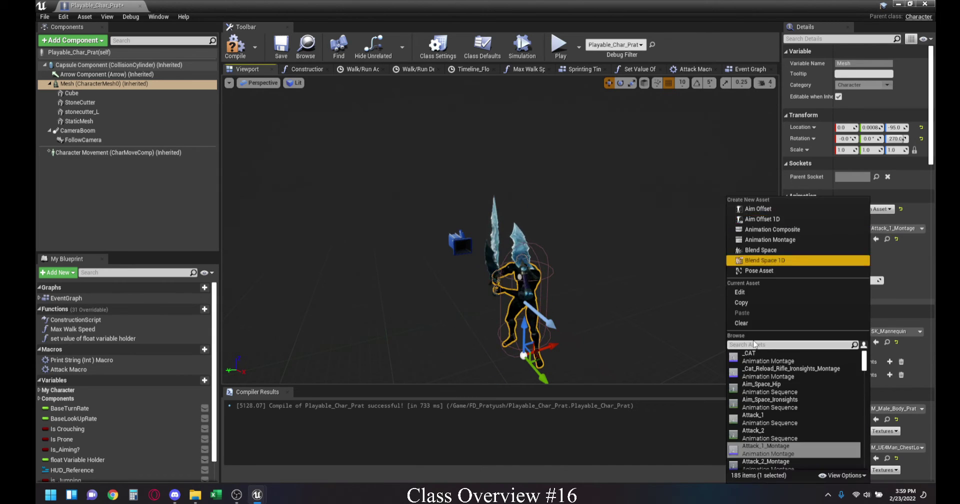
left_click(741, 323)
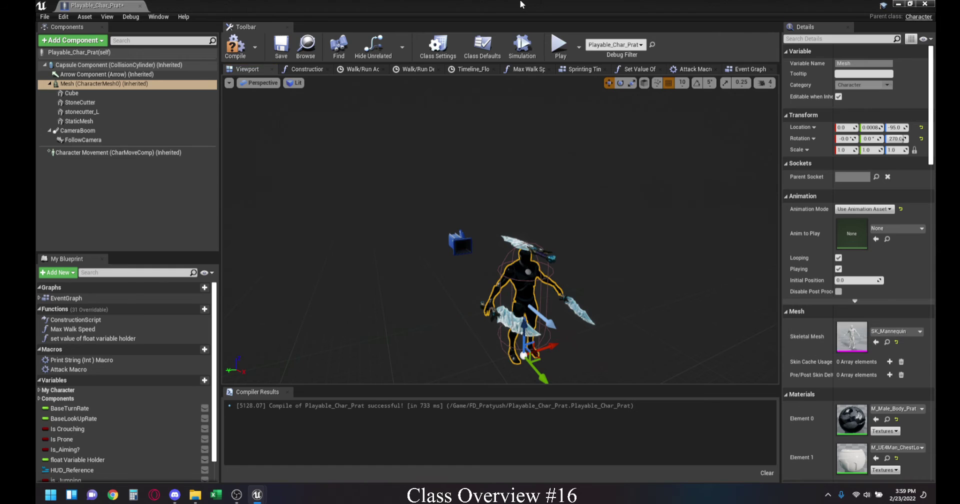
- Open the UE4_Mannequin_Skeleton asset from the Mannequin Character Mesh folder and dock its editor alongside the character blueprint
left_click_drag(520, 5, 538, 20)
double_click(191, 403)
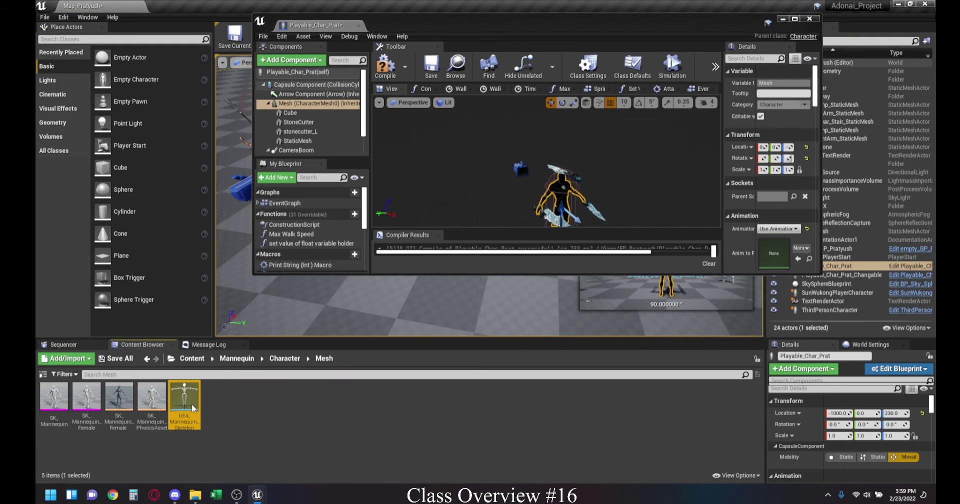
left_click_drag(525, 25, 368, 1)
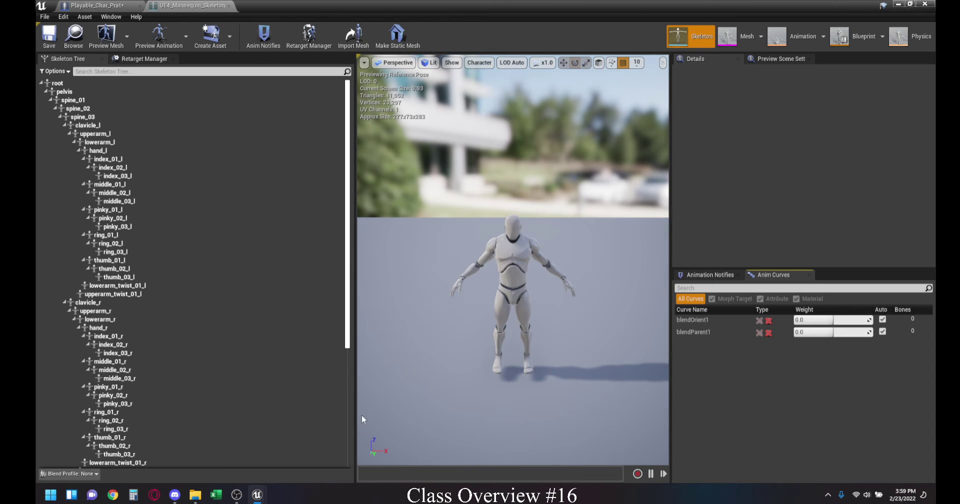
- Add a socket to the head bone in the skeleton, keep its default name and display its parameters
left_click(529, 257)
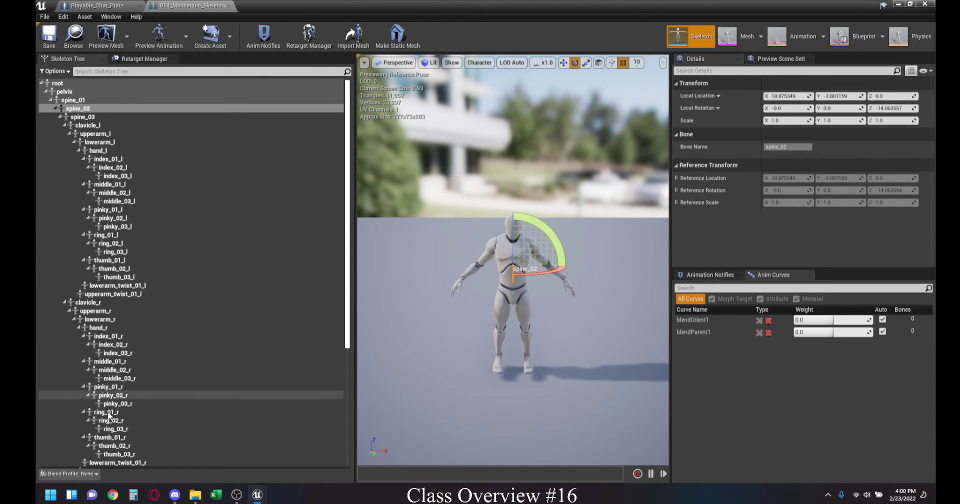
scroll(114, 420, "down", 3)
left_click(103, 427)
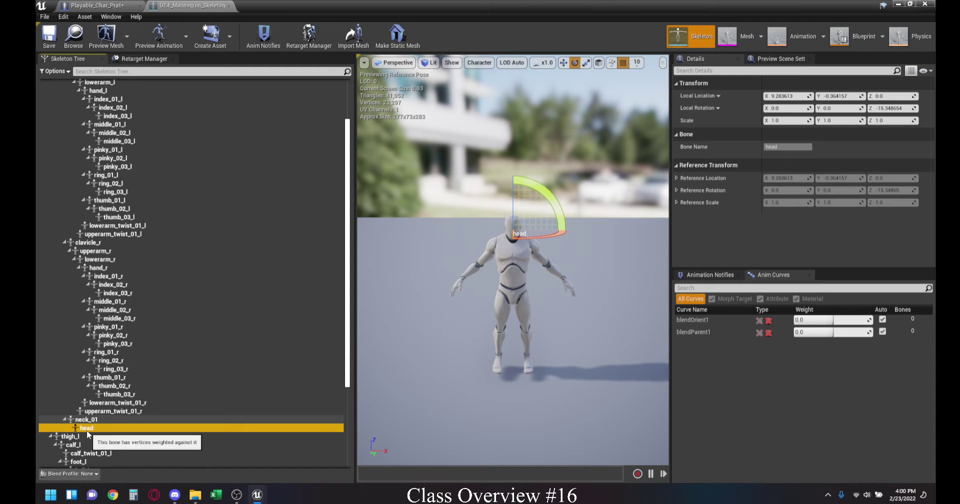
right_click(86, 430)
left_click(117, 331)
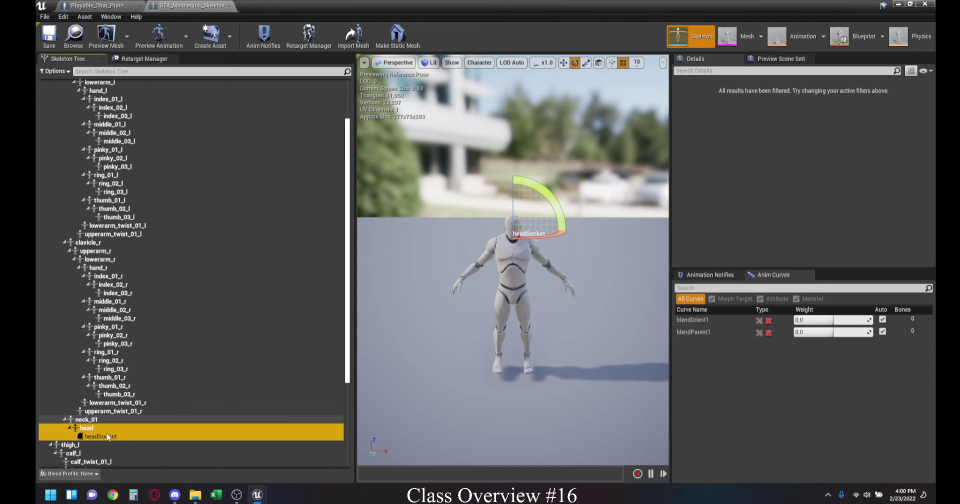
left_click(122, 435)
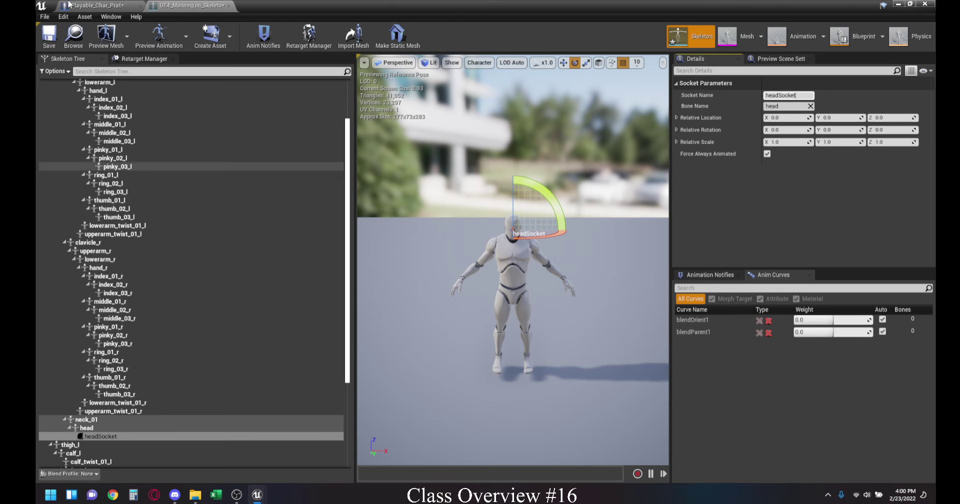
- Back in the Playable_Char_Prat blueprint, change the StaticMesh component's parent socket to headSocket
left_click(110, 5)
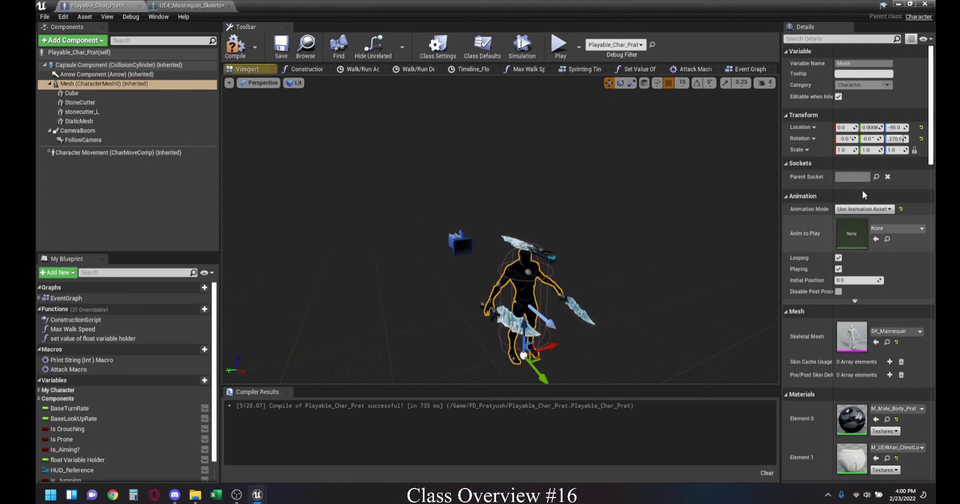
left_click(78, 121)
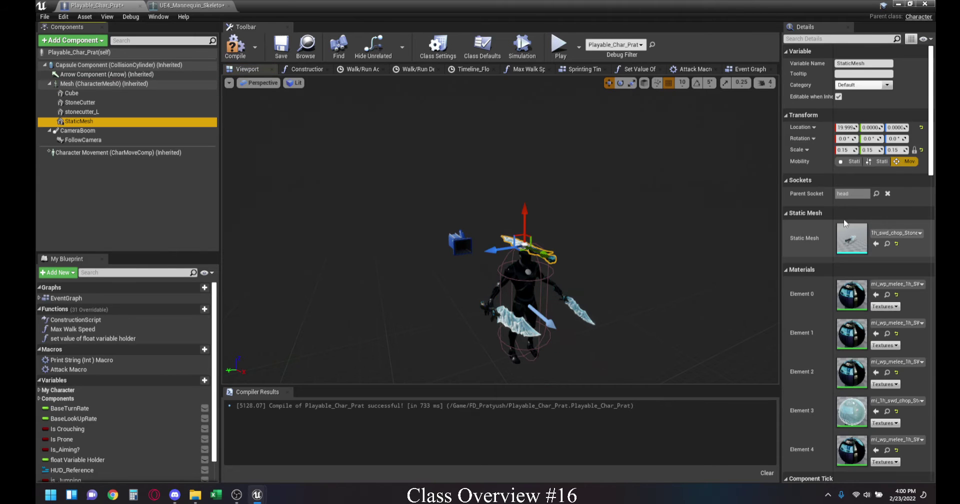
left_click(876, 192)
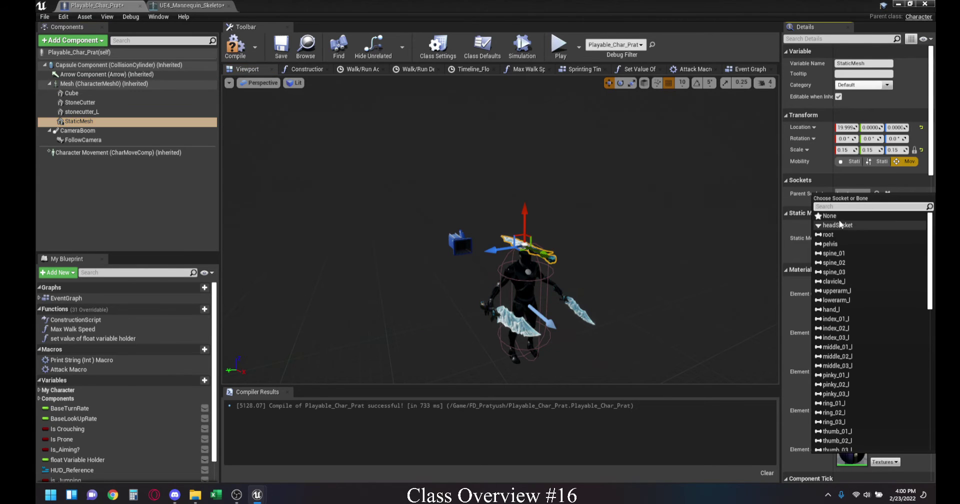
left_click(836, 225)
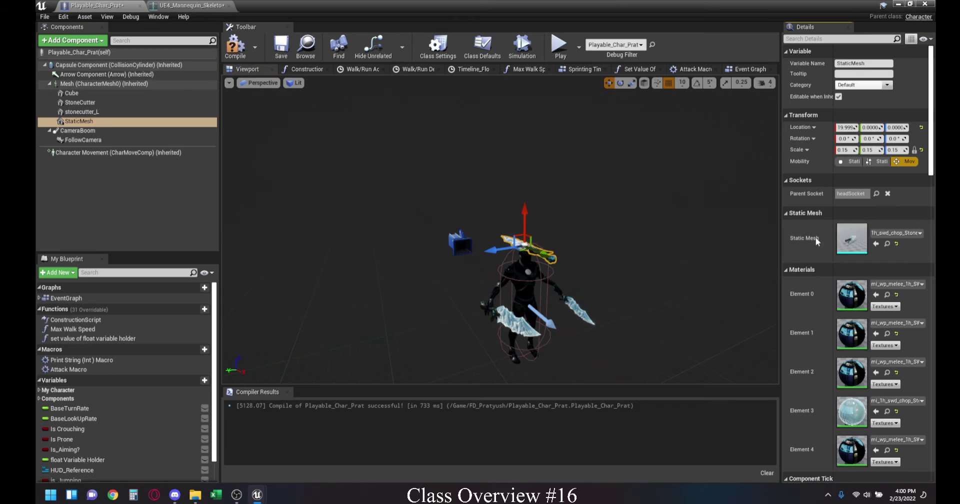
- Return to the mannequin skeleton, select headSocket and activate the translation gizmo
left_click(190, 5)
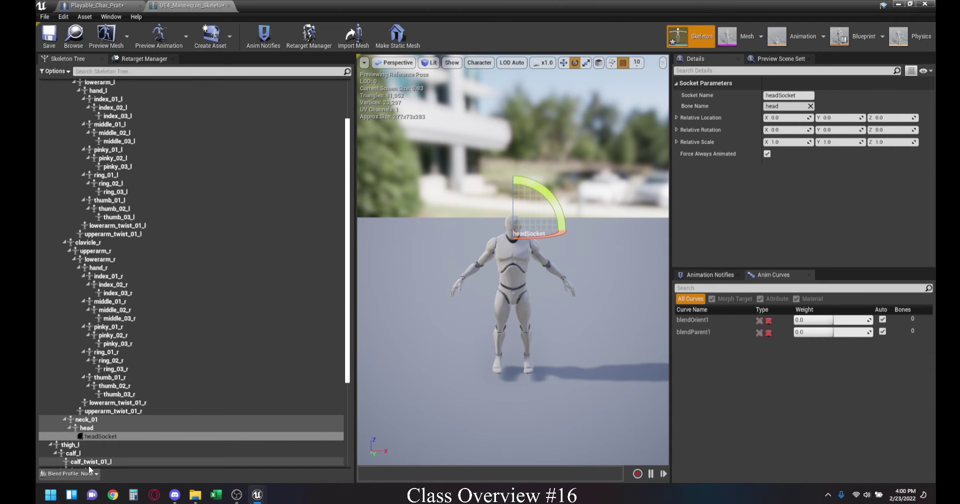
left_click(145, 437)
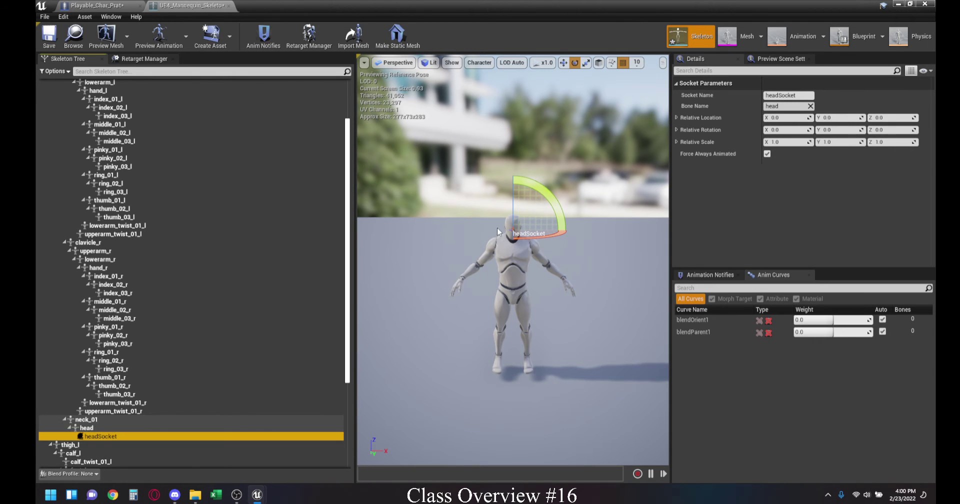
left_click(567, 64)
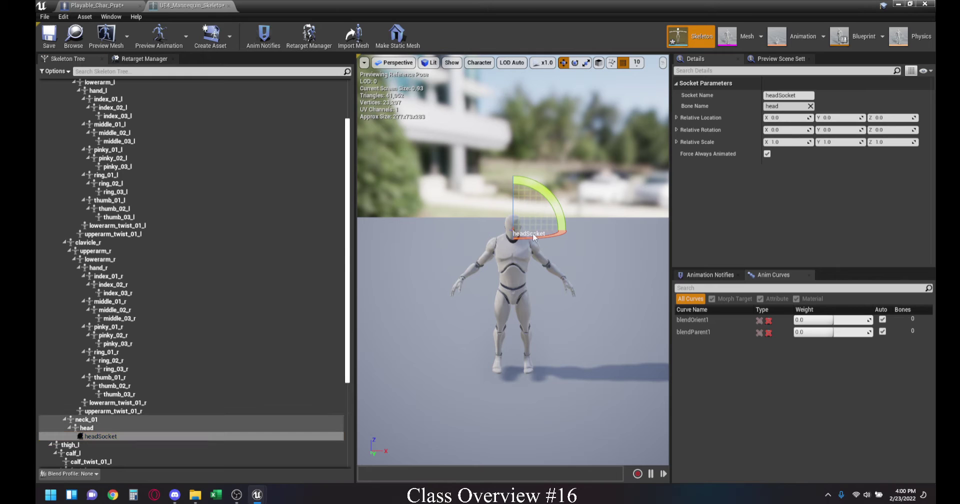
- Move the head bone upward to a local X location of about 64 to show the mesh stretching, and undo the move
left_click(107, 428)
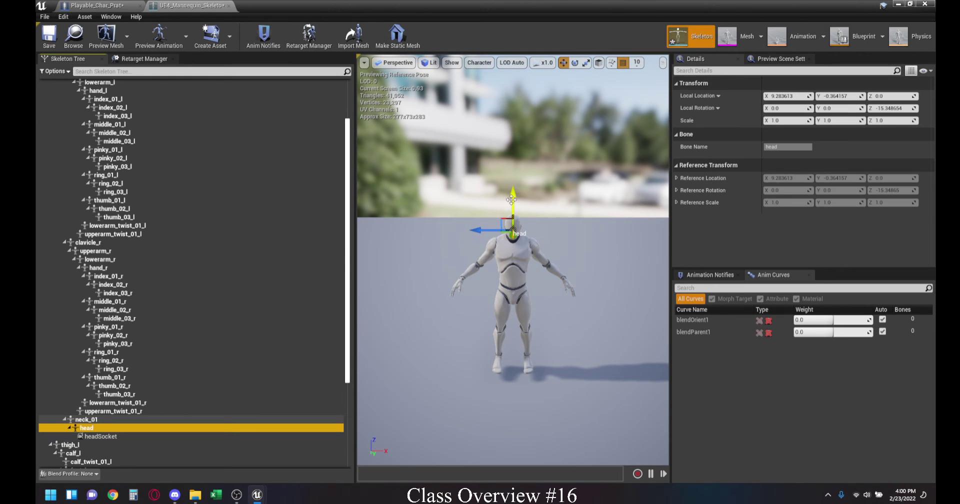
left_click_drag(511, 200, 511, 119)
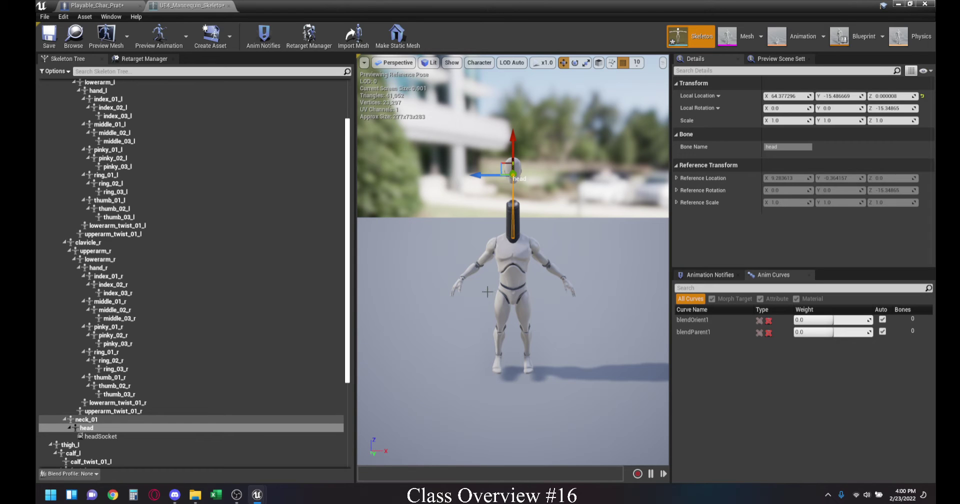
key("ctrl+z")
key("ctrl+z")
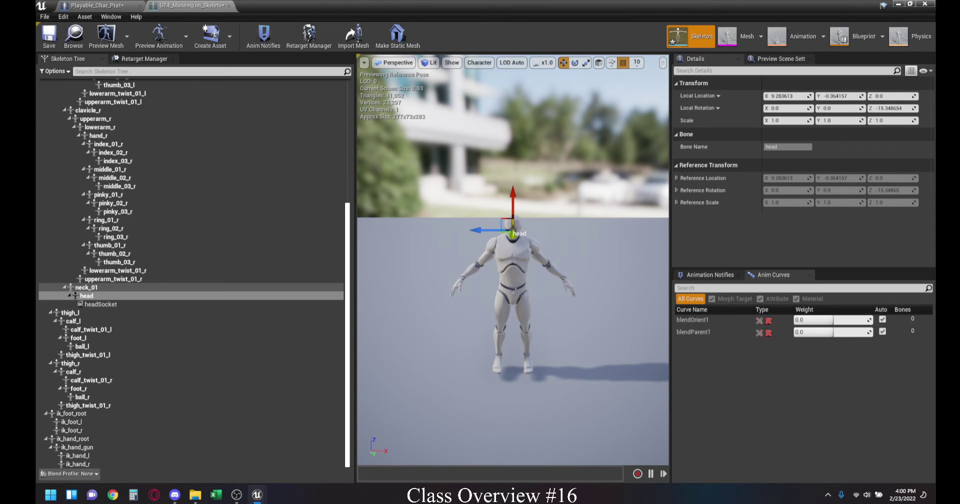
- Move headSocket above the mannequin's head to a relative location of about X 54.6, Z -26.2, and check the sword in the Playable_Char_Prat blueprint
left_click(100, 304)
left_click(513, 195)
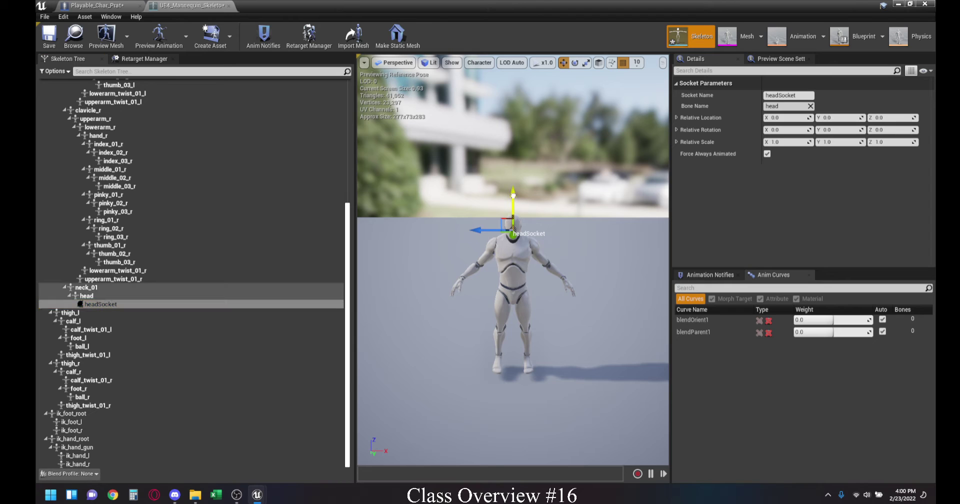
left_click_drag(529, 196, 527, 141)
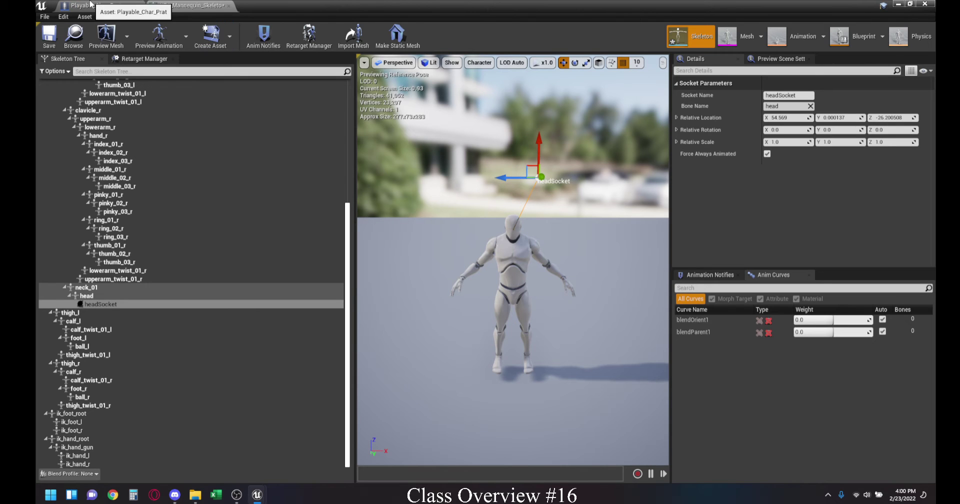
left_click(91, 5)
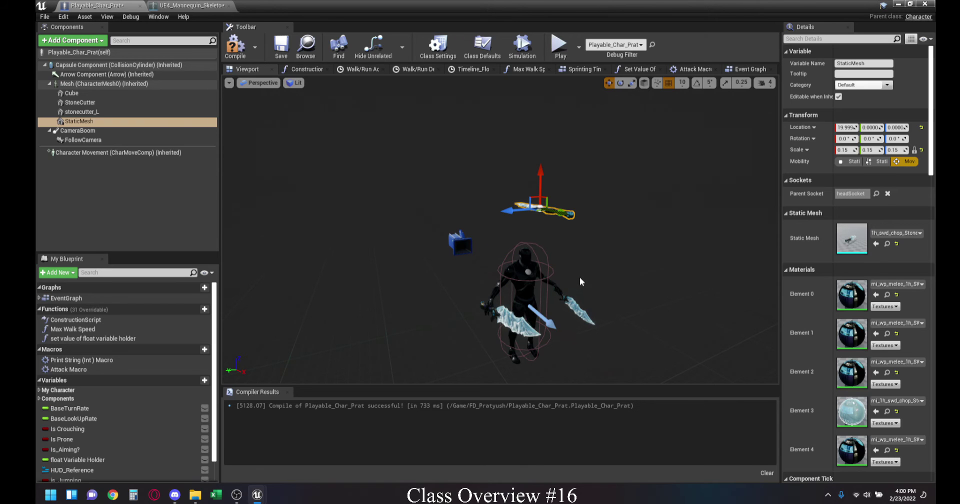
right_click_drag(614, 264, 594, 264)
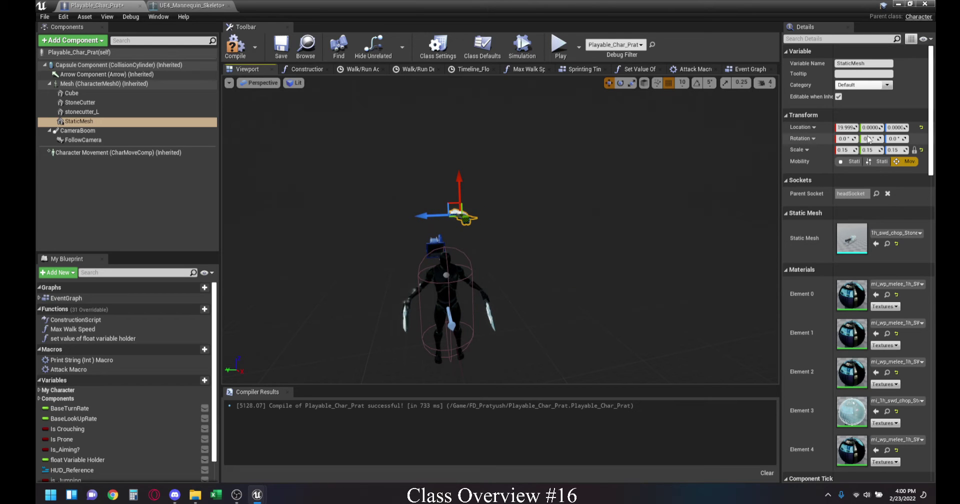
- Return to the mannequin skeleton and inspect headSocket's offset from the head bone up close
left_click(190, 5)
key("f")
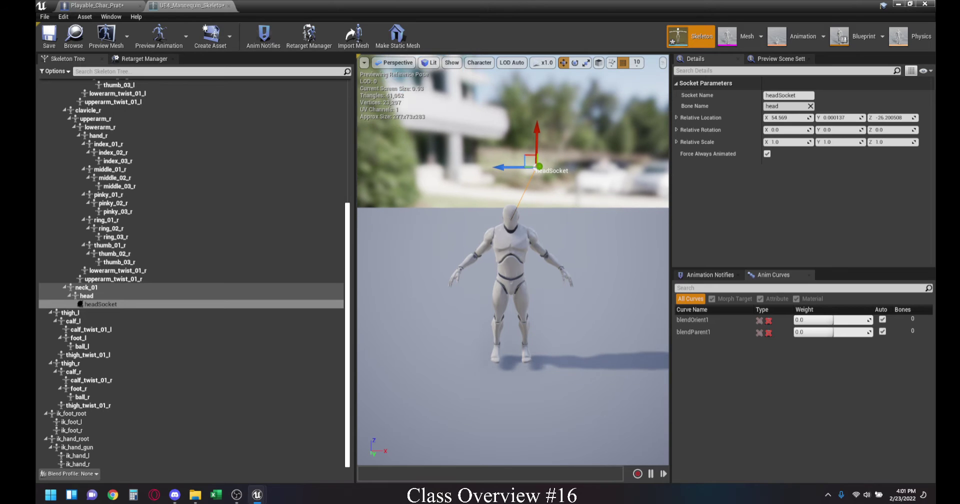
right_click_drag(539, 261, 527, 287)
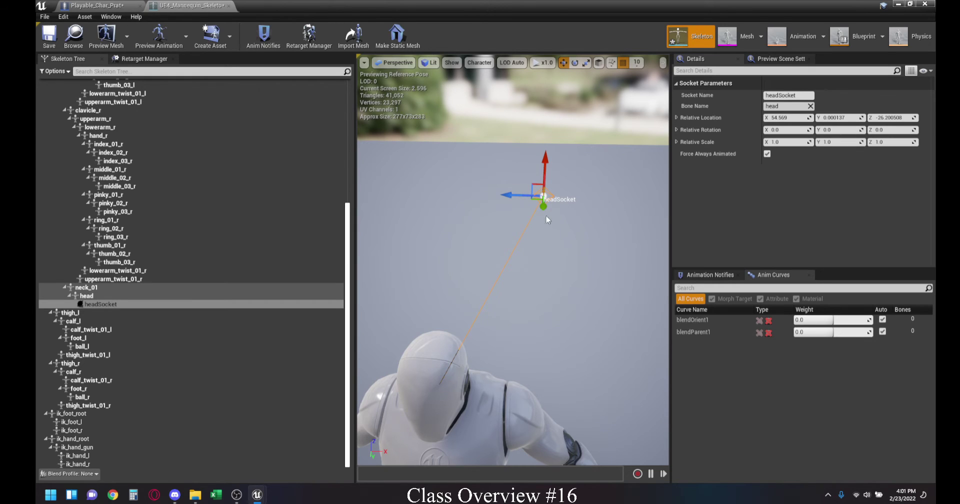
- Reset the StaticMesh component's location to its default in the Playable_Char_Prat blueprint and examine the sword's placement on the socket
left_click(105, 5)
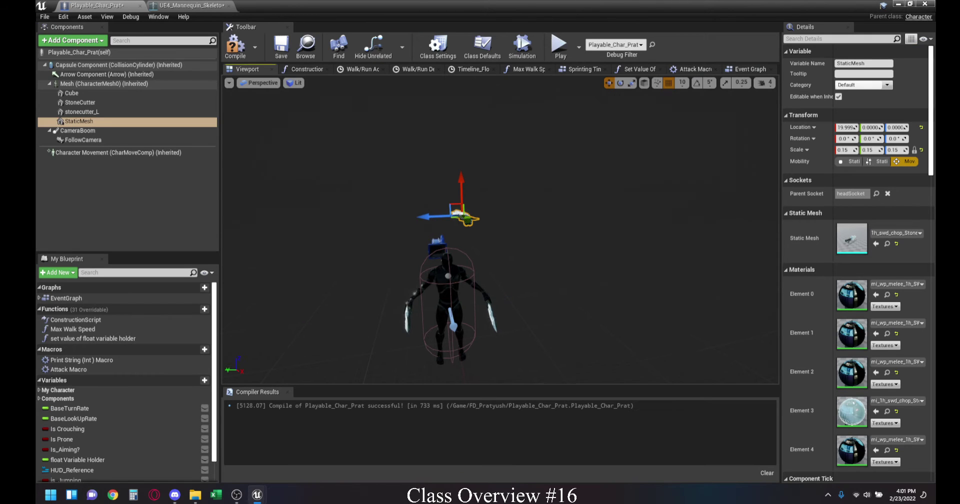
key("w")
right_click_drag(500, 230, 465, 230)
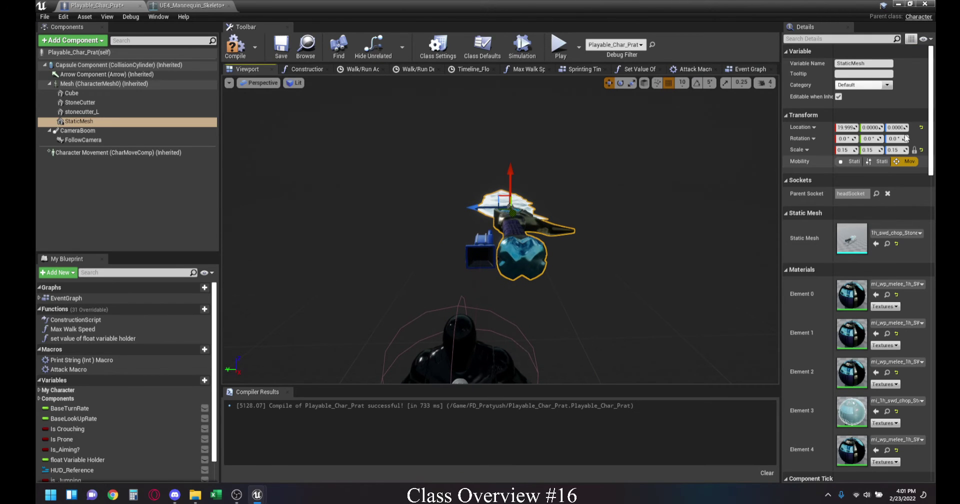
left_click(921, 128)
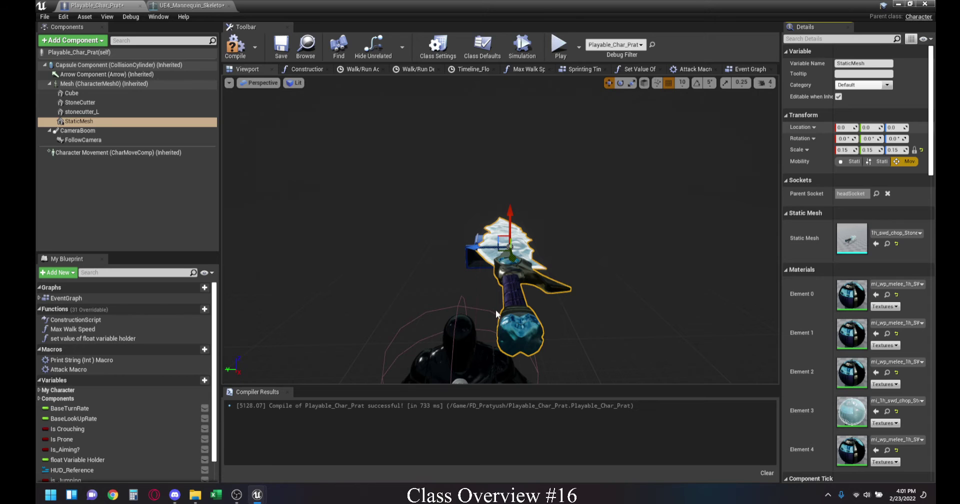
right_click_drag(496, 314, 320, 288)
key("d")
key("s")
key("w")
right_click_drag(523, 260, 550, 283)
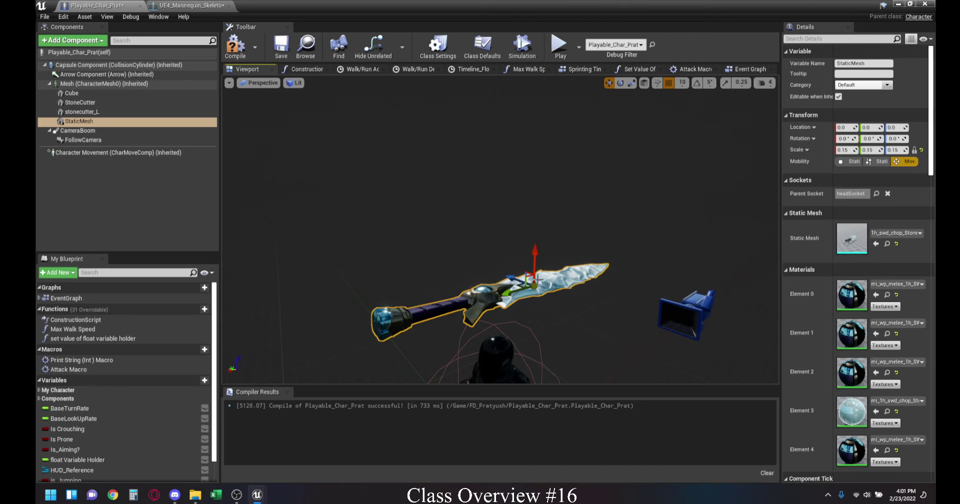
right_click_drag(534, 286, 539, 312)
- Locate the StaticMesh component's sword asset in the Content Browser, open it in the static mesh editor and view the whole sword
left_click(887, 244)
left_click_drag(351, 4, 406, 22)
double_click(84, 389)
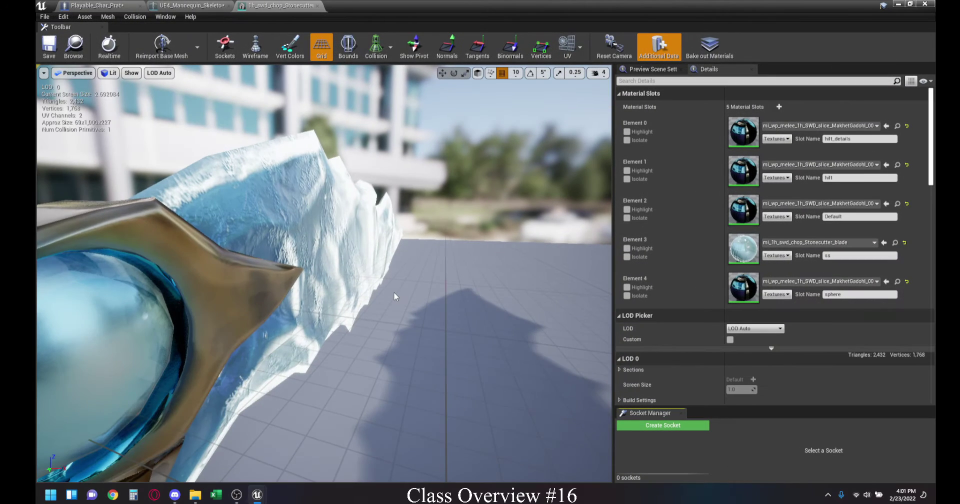
scroll(394, 288, "down", 5)
right_click_drag(394, 289, 341, 303)
key("s")
right_click_drag(395, 237, 366, 237)
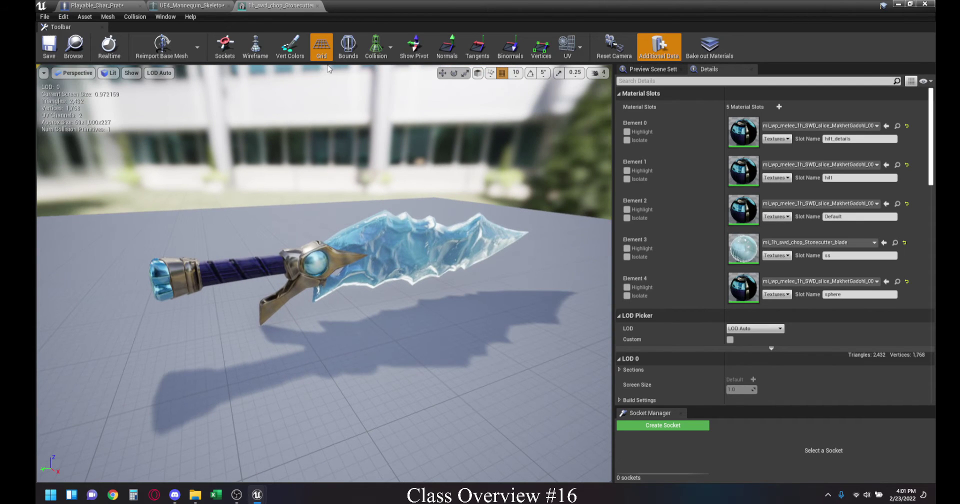
- Display the sword mesh's bounds, examine them around the whole sword and close the mesh editor
left_click(348, 46)
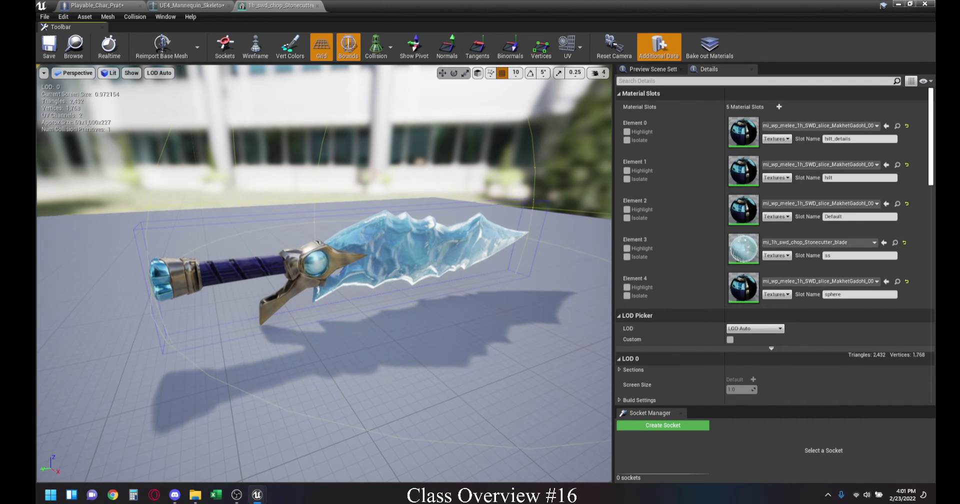
key("s")
right_click_drag(495, 257, 495, 257)
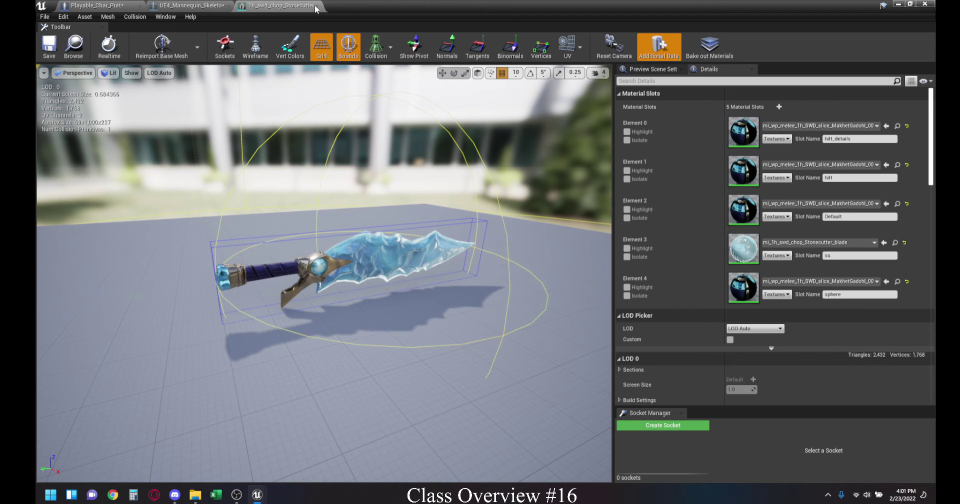
left_click(376, 46)
left_click(317, 6)
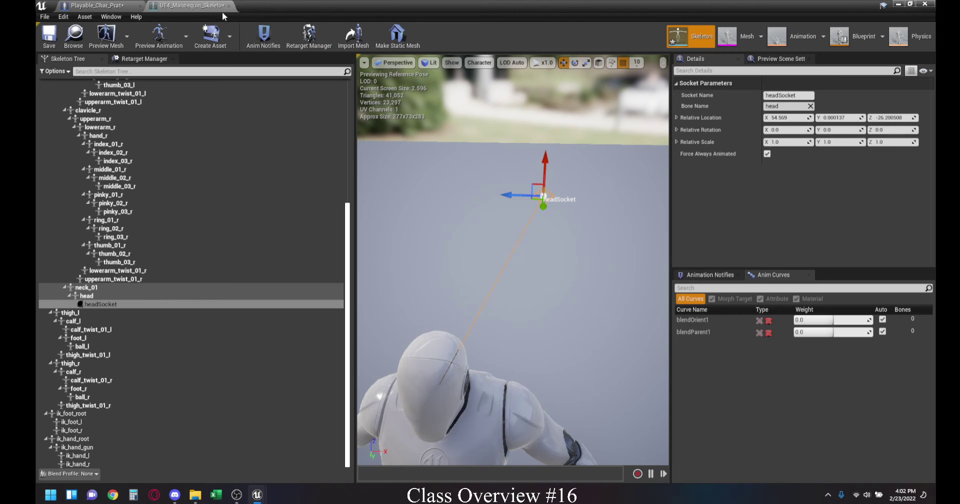
- Delete headSocket from the head bone in the mannequin skeleton
left_click(83, 306)
right_click(83, 306)
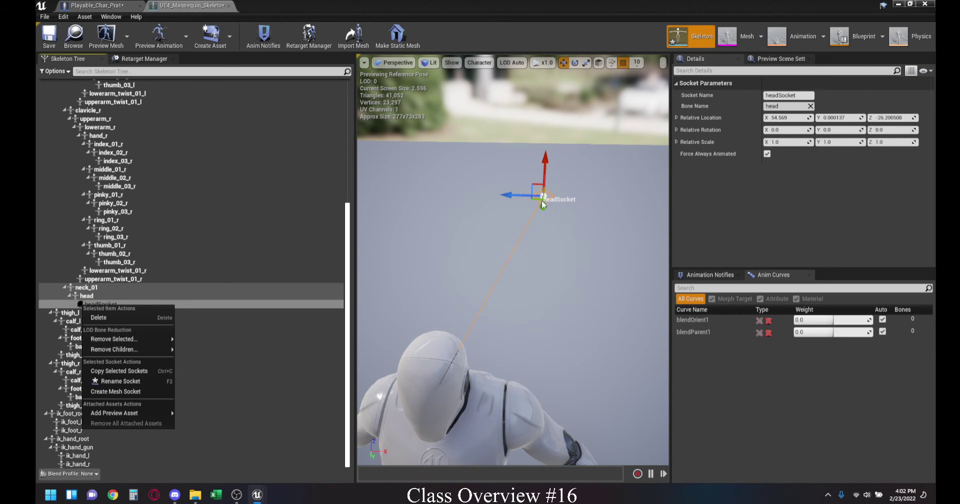
left_click(486, 402)
scroll(486, 402, "down", 6)
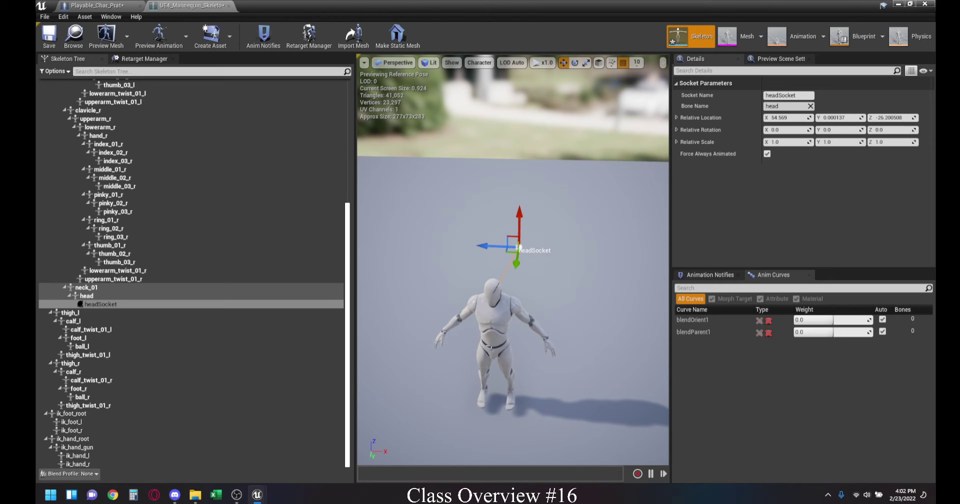
right_click(106, 305)
left_click(134, 320)
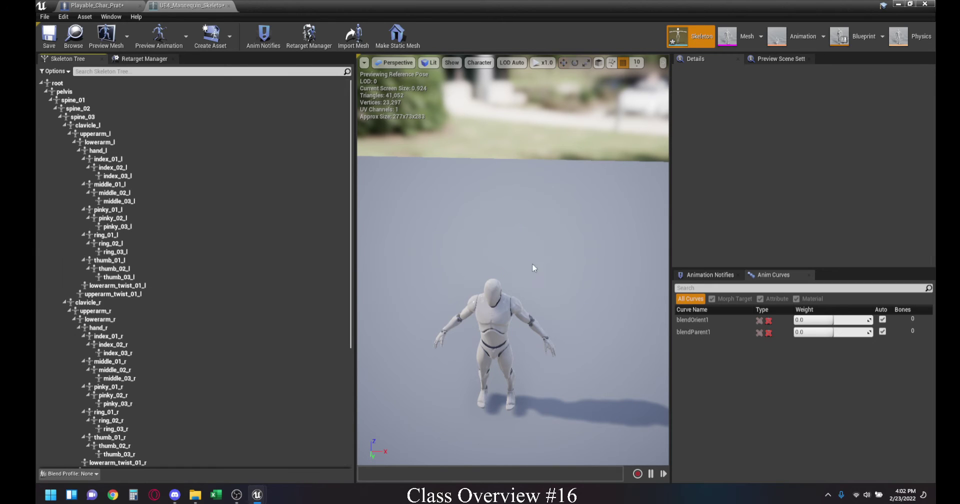
- Back in the Playable_Char_Prat blueprint, change the StaticMesh component's parent socket to root, and delete the component
left_click(112, 6)
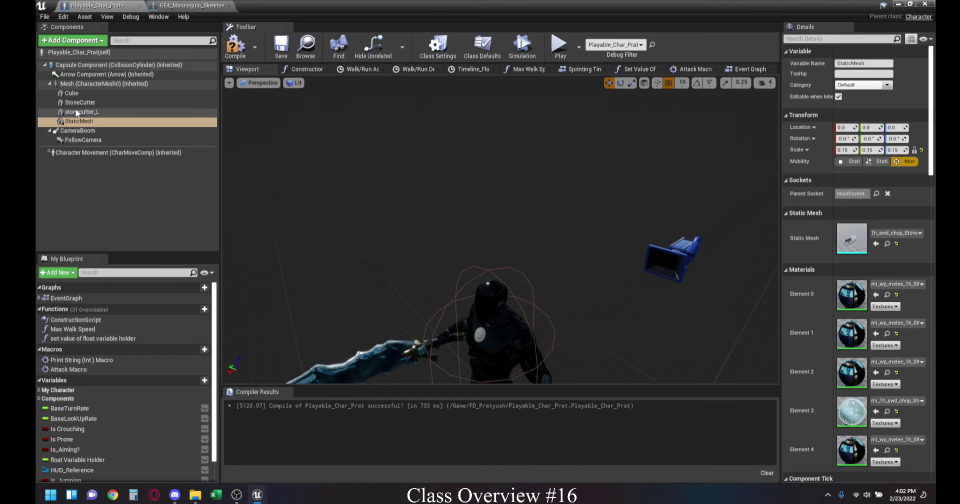
left_click(875, 194)
left_click(851, 230)
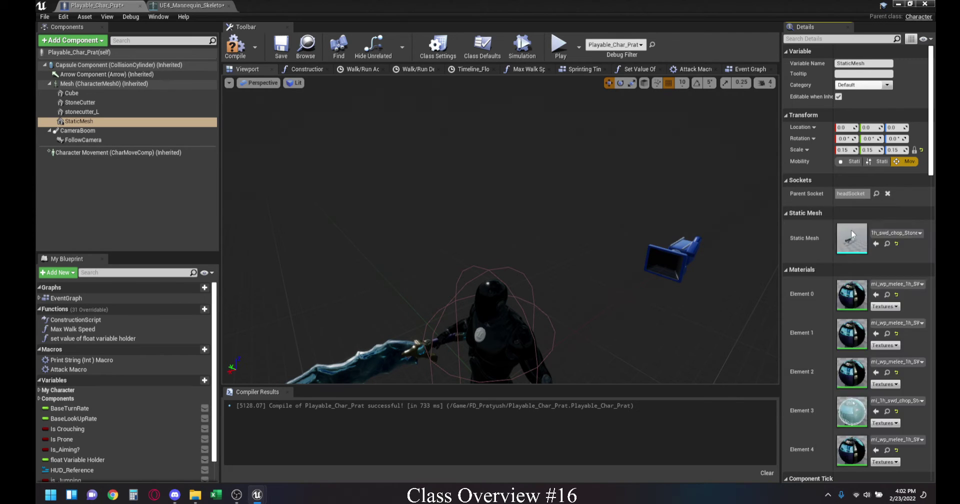
left_click_drag(509, 275, 510, 354)
scroll(495, 293, "up", 3)
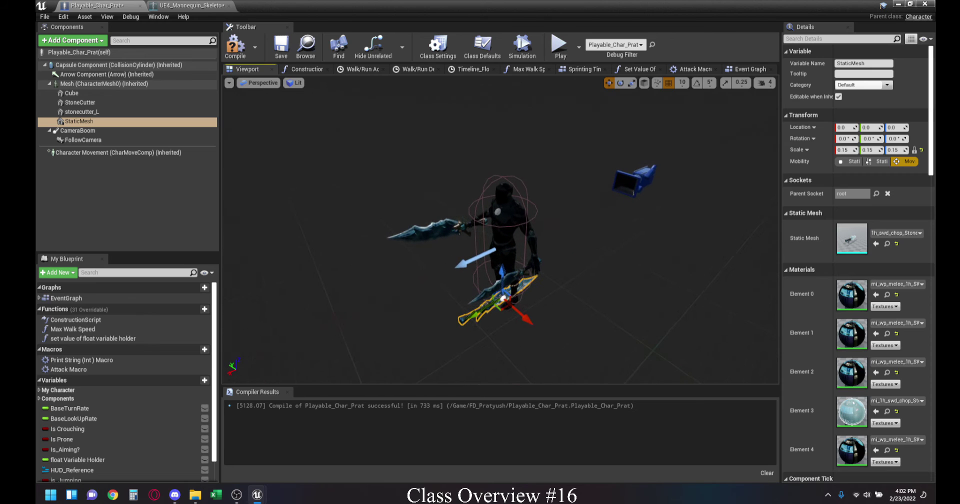
left_click(70, 124)
key("Delete")
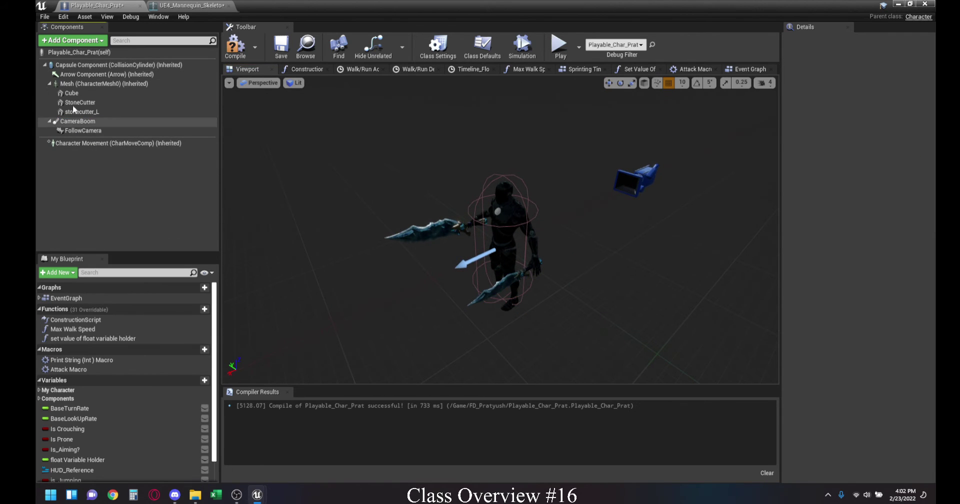
- Inspect the StoneCutter and stonecutter_L sword components attached to the character's hands
left_click(73, 103)
mouse_move(364, 231)
right_mouse_down()
mouse_move(382, 234)
mouse_move(374, 233)
right_mouse_up()
key("w")
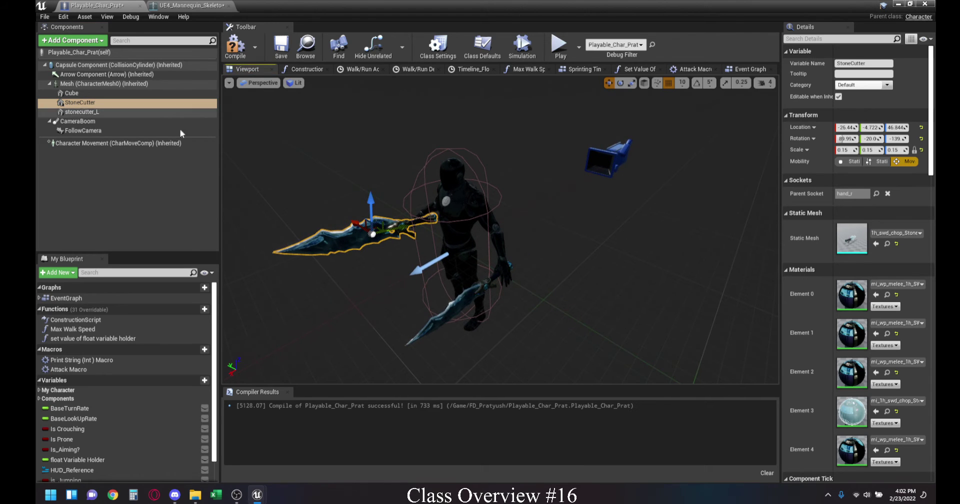
left_click(75, 111)
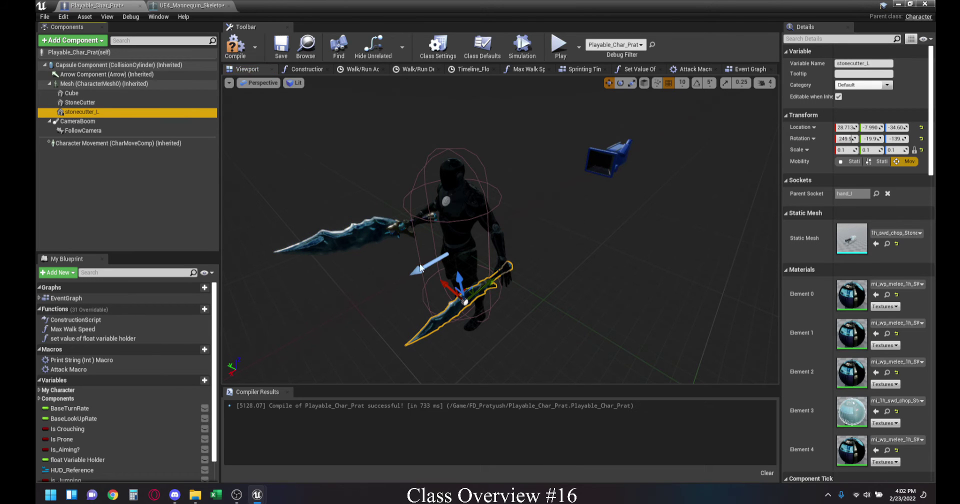
- Set the inherited Mesh component's animation mode to Use Animation Blueprint, and compile and save the blueprint
left_click(80, 83)
left_click(881, 210)
left_click(865, 217)
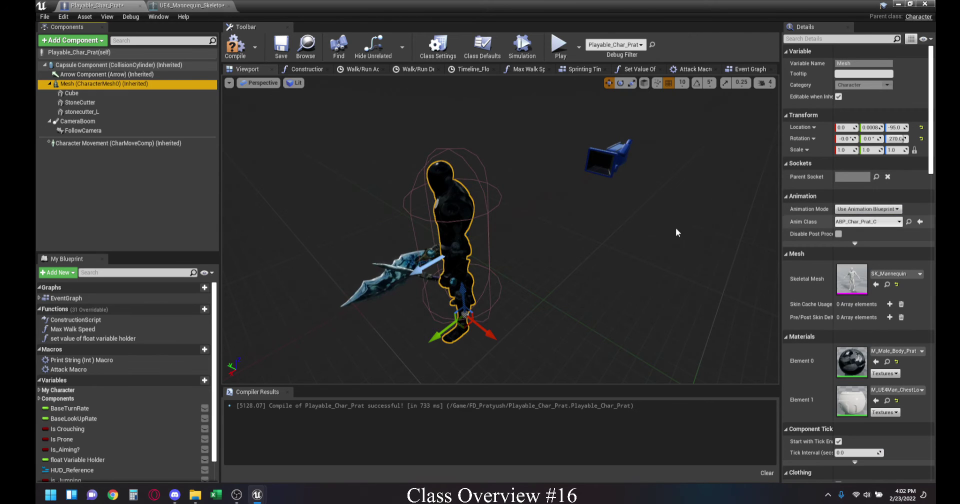
left_click(281, 46)
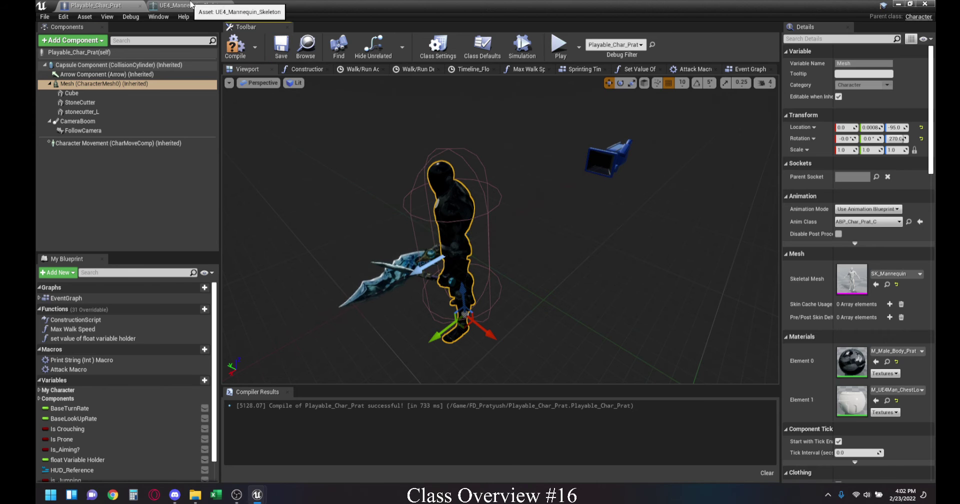
- Close the mannequin skeleton editor and show the root Content folder in the level editor's Content Browser
left_click(191, 5)
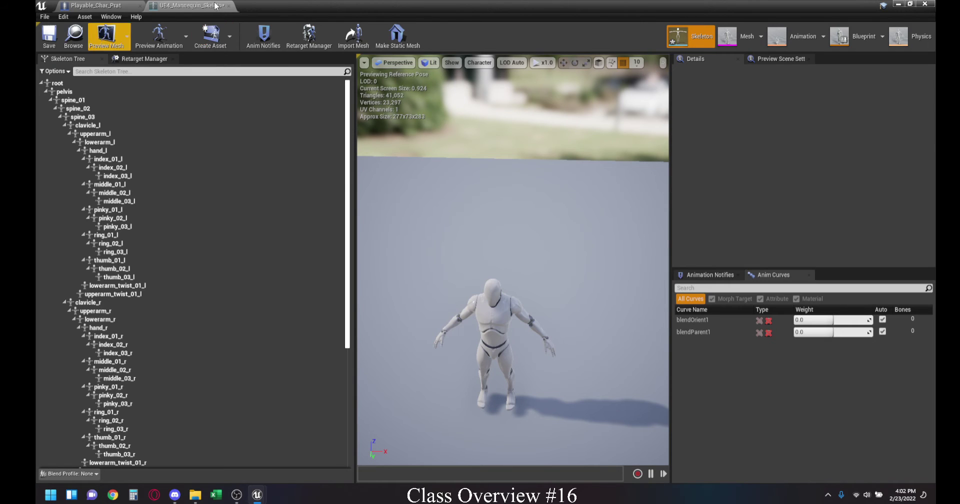
left_click(228, 6)
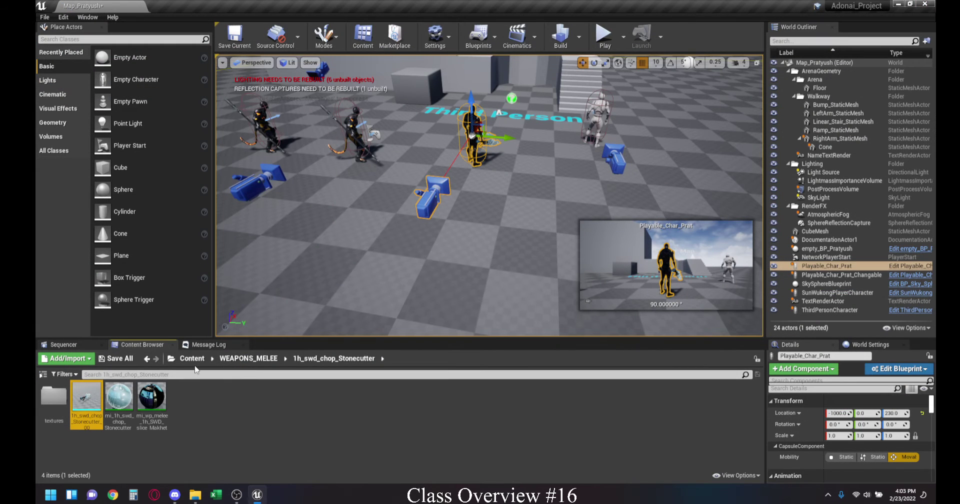
left_click(193, 359)
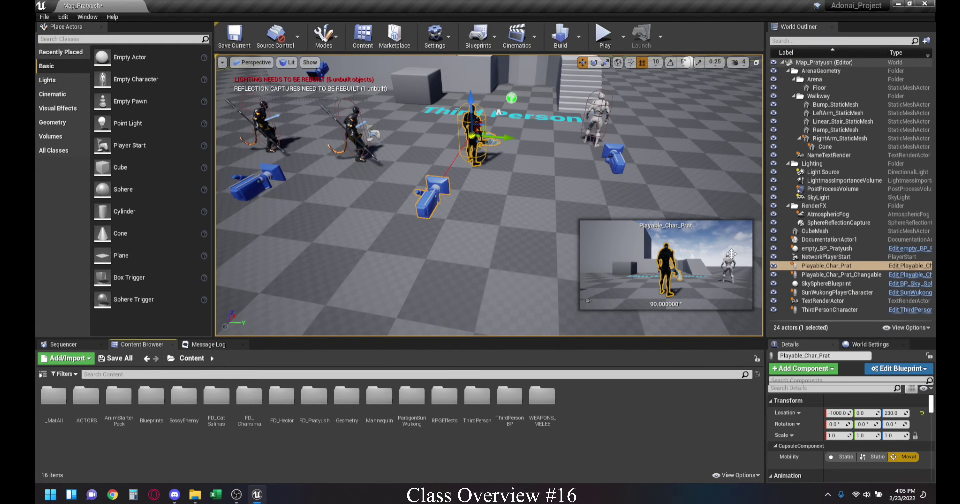
- Open the Playable_Char_Prat blueprint from the World Outliner and examine the left mouse button attack nodes in its Event Graph
left_click(890, 266)
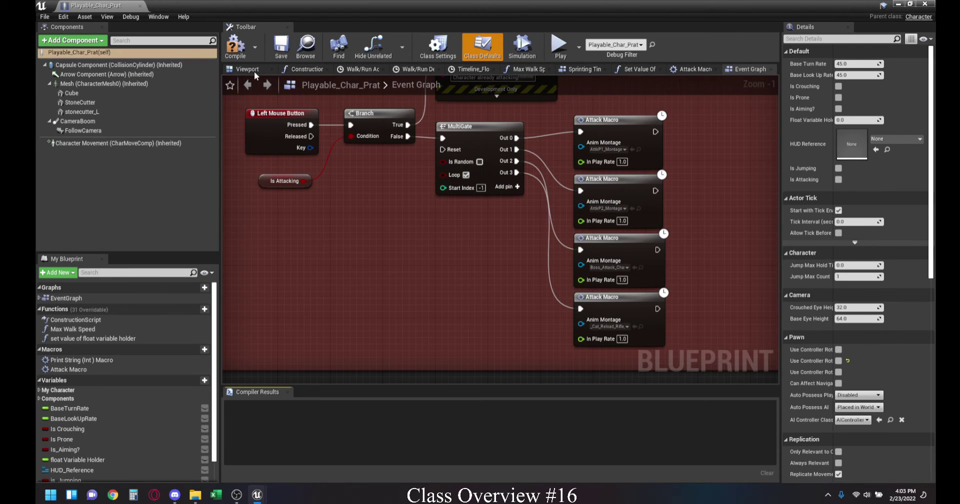
left_click(247, 69)
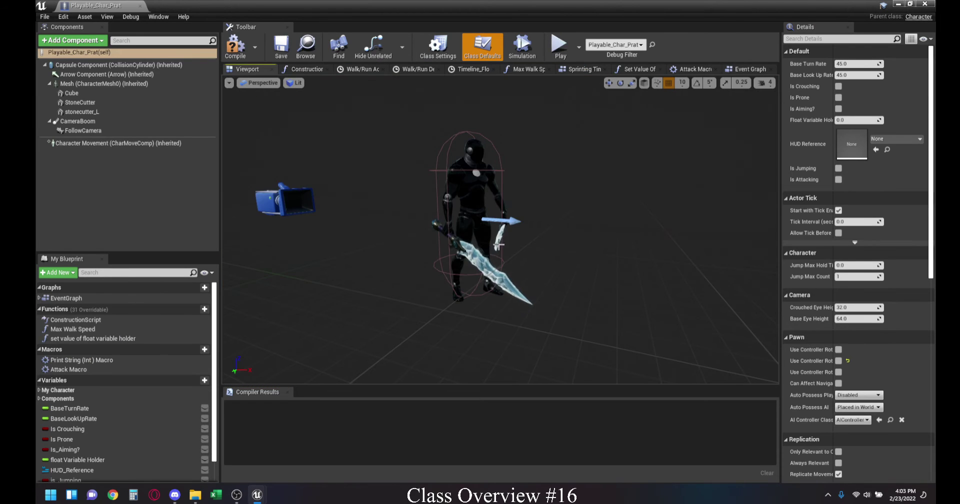
left_click(740, 71)
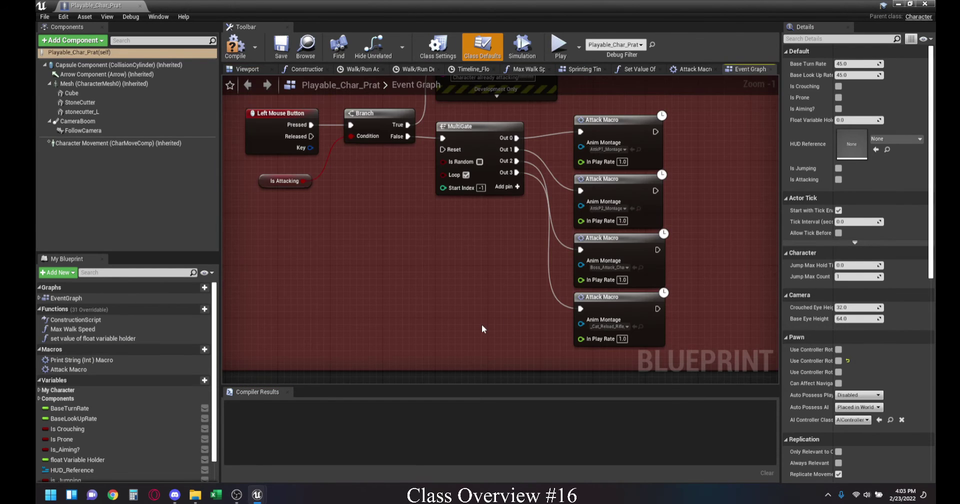
right_click_drag(380, 216, 369, 300)
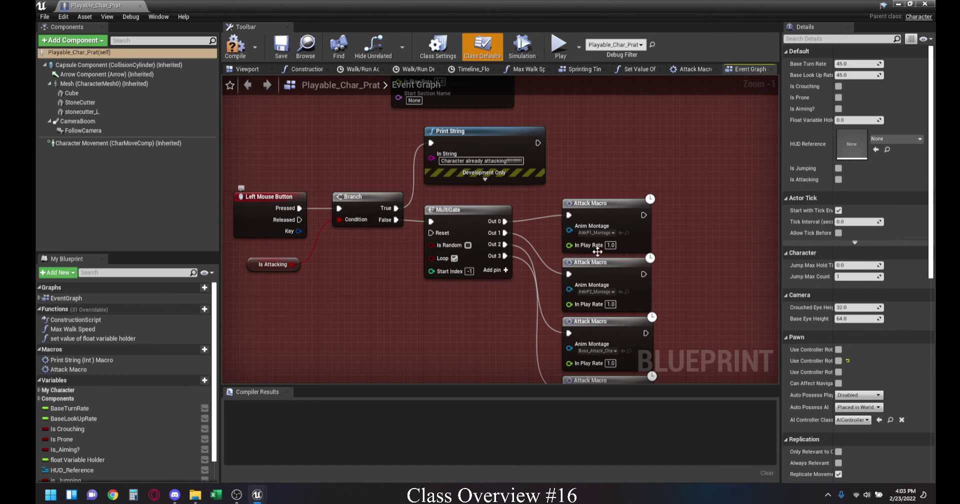
- Open the Attack Macro graph to review its nodes, return to the Event Graph and restore the blueprint editor to a floating window
double_click(609, 215)
right_click_drag(323, 233, 499, 219)
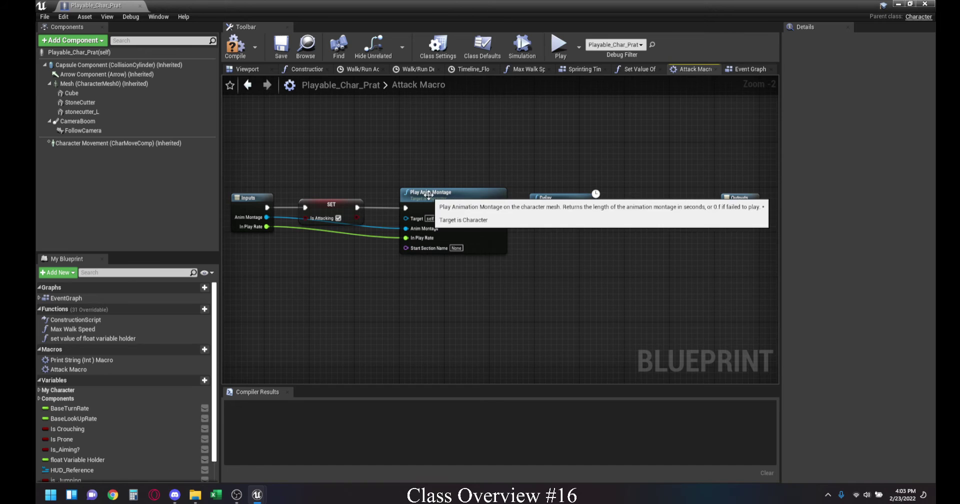
left_click(248, 85)
left_click_drag(475, 4, 503, 16)
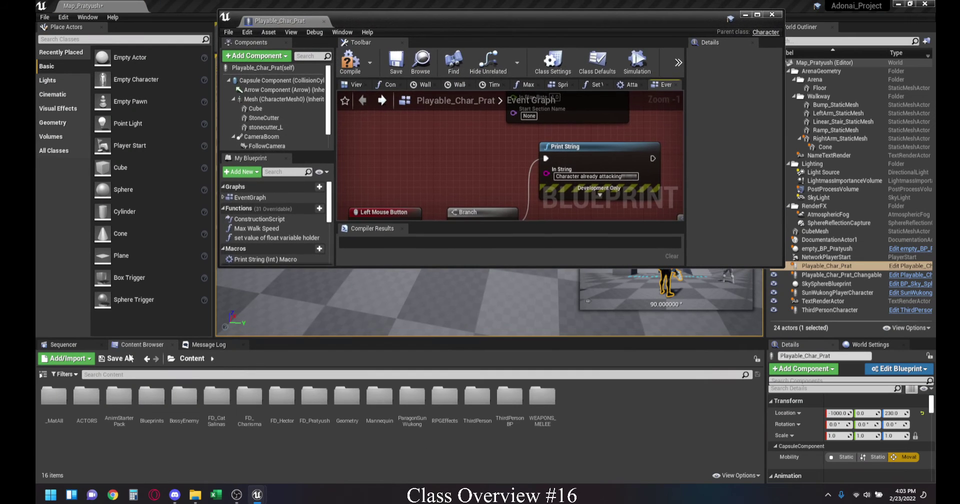
- Open the BossyEnemy/Animations/InPlace/Attacks folder and look up the AnimMontage creation option for the Boss_Attack_ChargedCombo_InP sequence
left_click(181, 411)
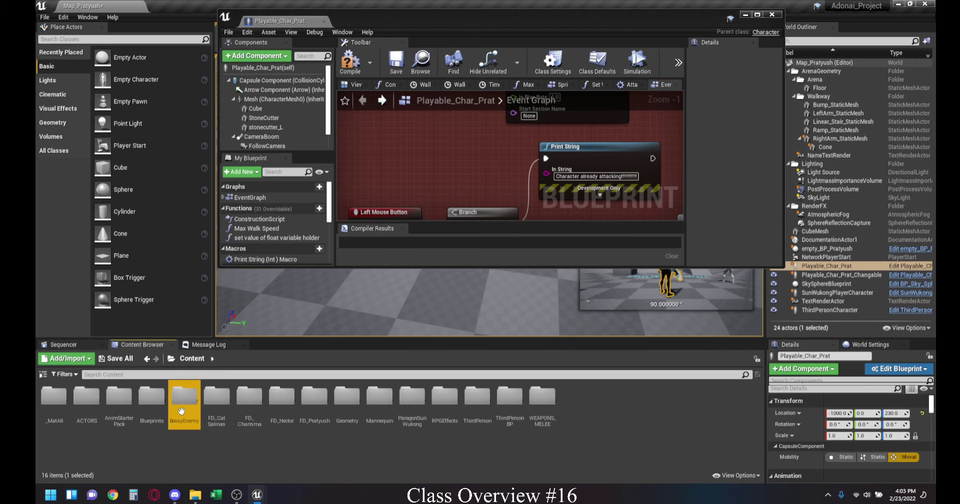
double_click(181, 411)
double_click(87, 400)
double_click(53, 400)
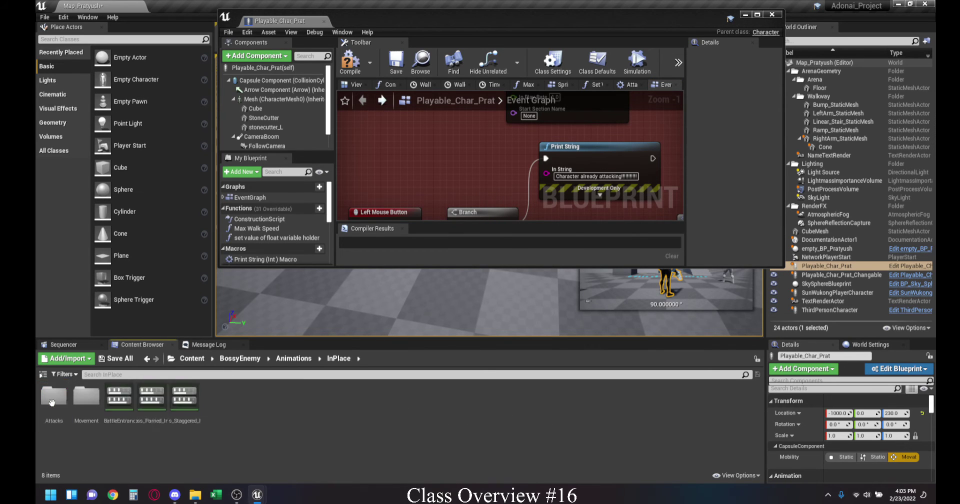
double_click(51, 402)
right_click(60, 404)
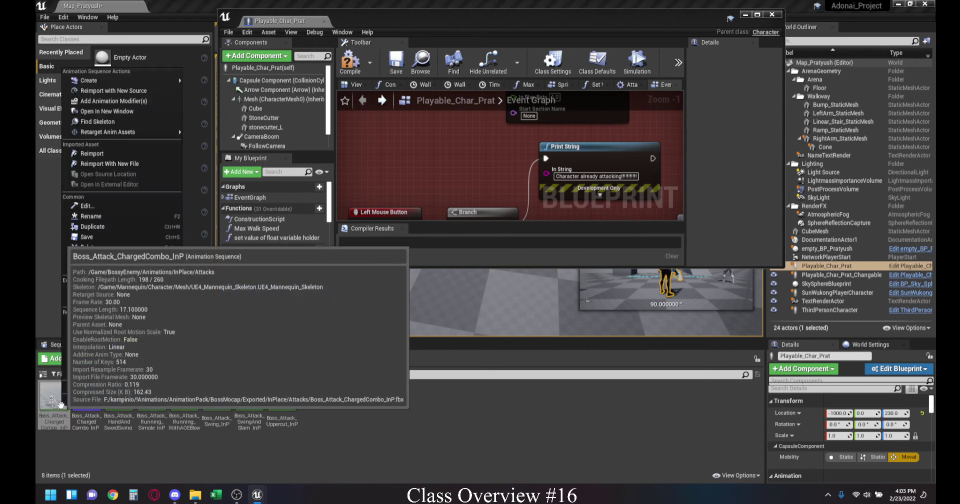
mouse_move(150, 80)
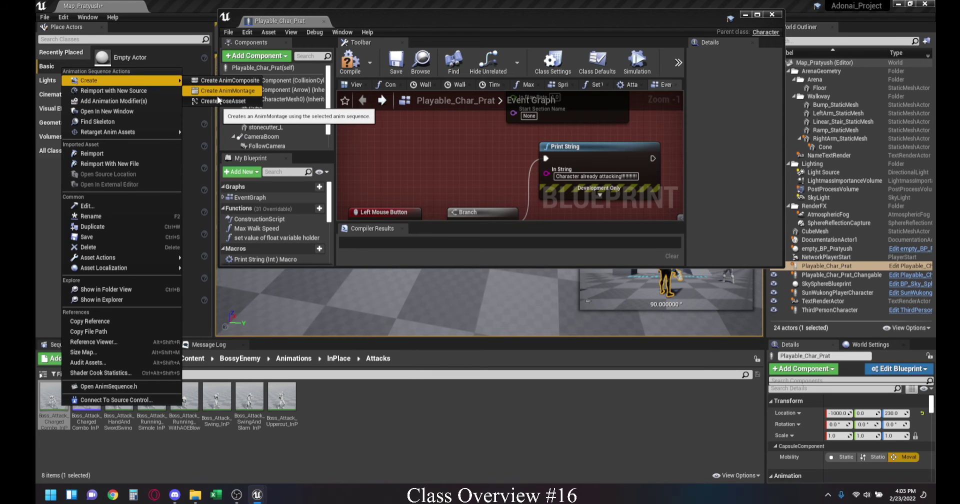
left_click(483, 438)
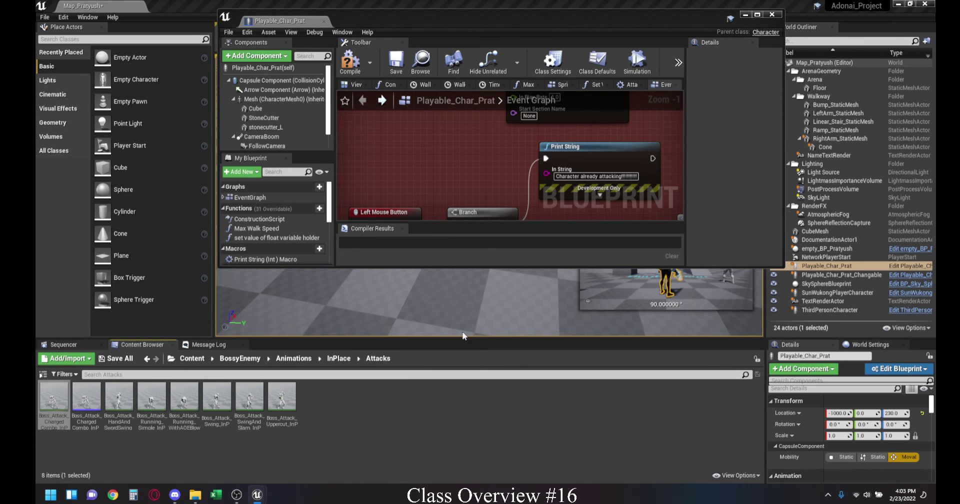
- Open the existing Boss_Attack_ChargedCombo_InP montage and maximize its editor to preview the animation
left_click_drag(507, 17, 431, 71)
double_click(86, 406)
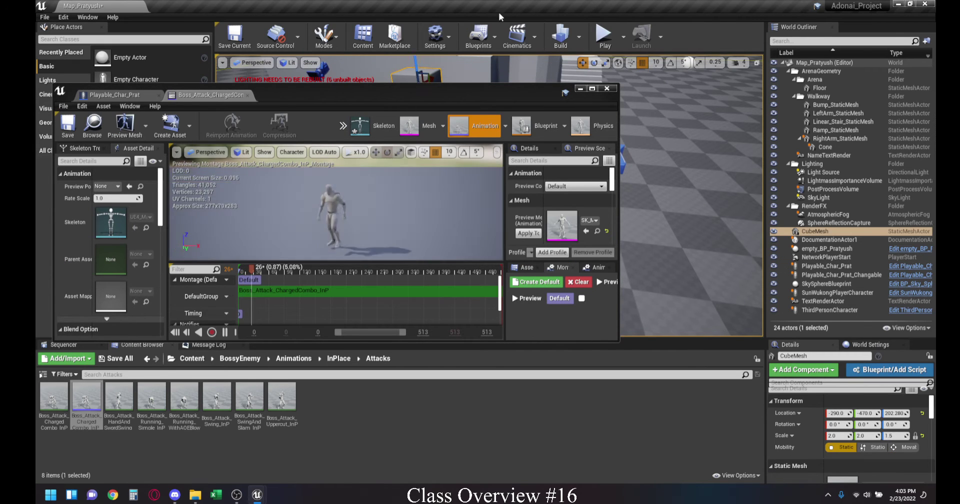
left_click_drag(396, 90, 415, 95)
double_click(415, 95)
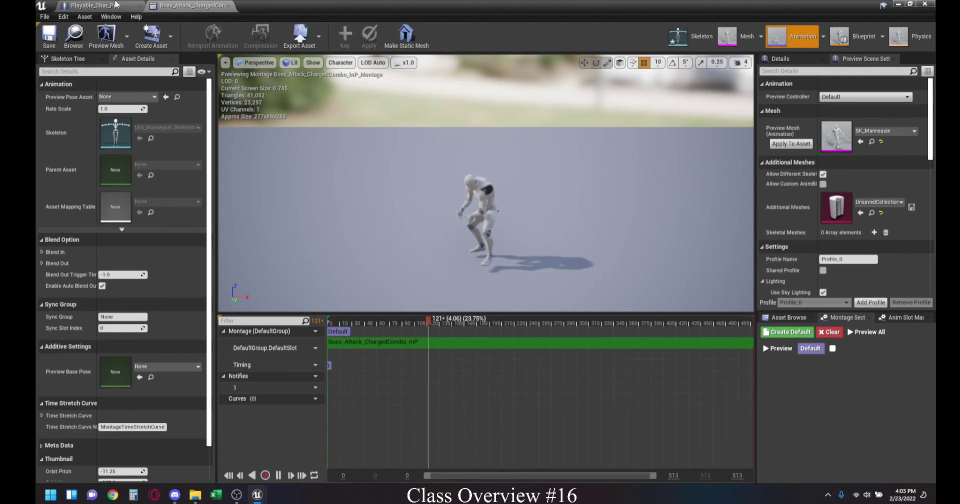
- Locate the Mesh component's Anim Class from Playable_Char_Prat in the Content Browser and open ABP_Char_Prat in a maximized editor
left_click(100, 5)
left_click(86, 84)
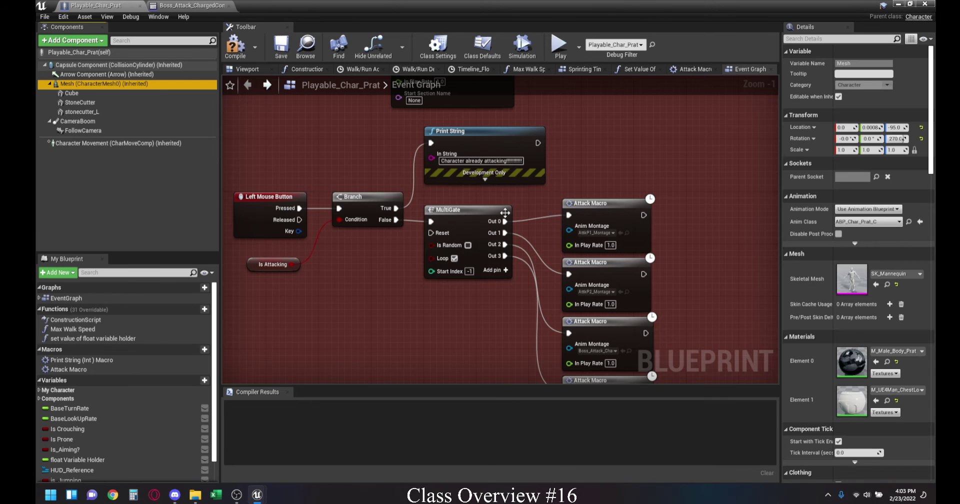
left_click(909, 223)
double_click(418, 4)
double_click(87, 401)
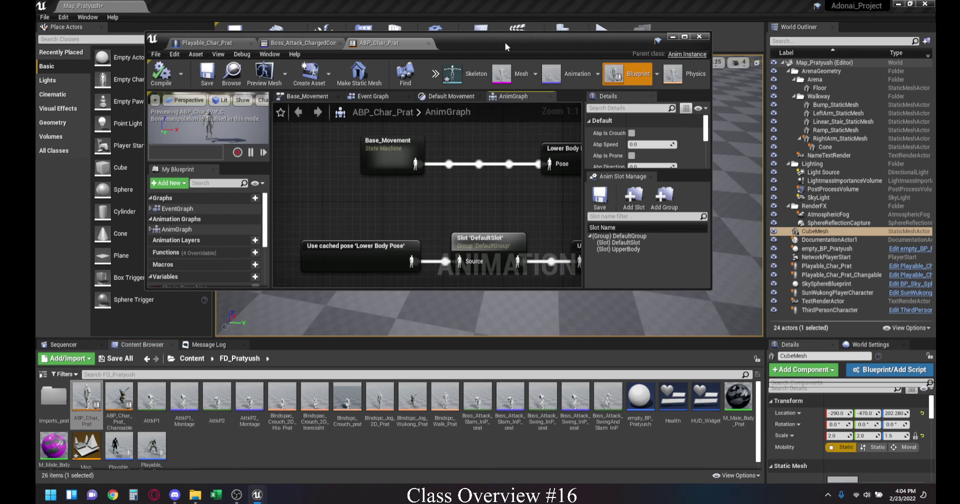
left_click_drag(507, 42, 434, 1)
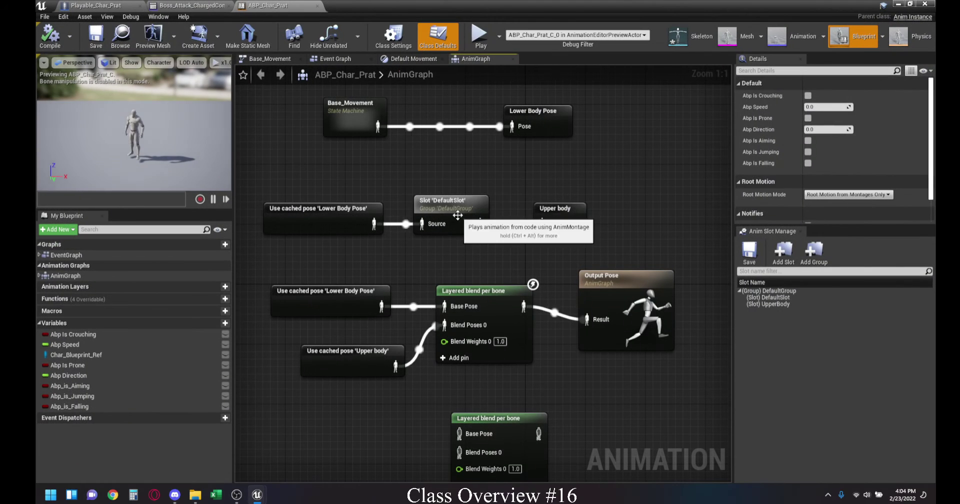
- Examine the DefaultSlot node, the Base_Movement state machine and its Default Movement state, down to the Blndspc_Jog_2D_Prat blend space
left_click(435, 220)
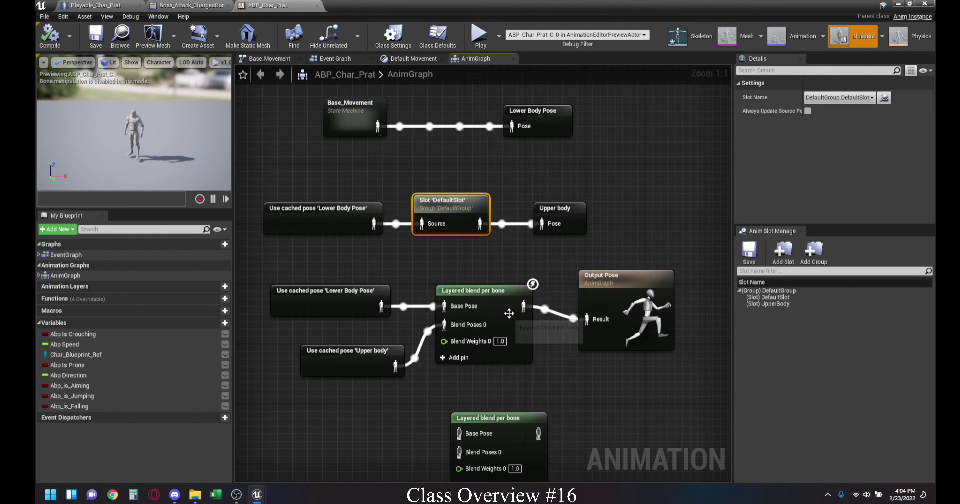
double_click(356, 112)
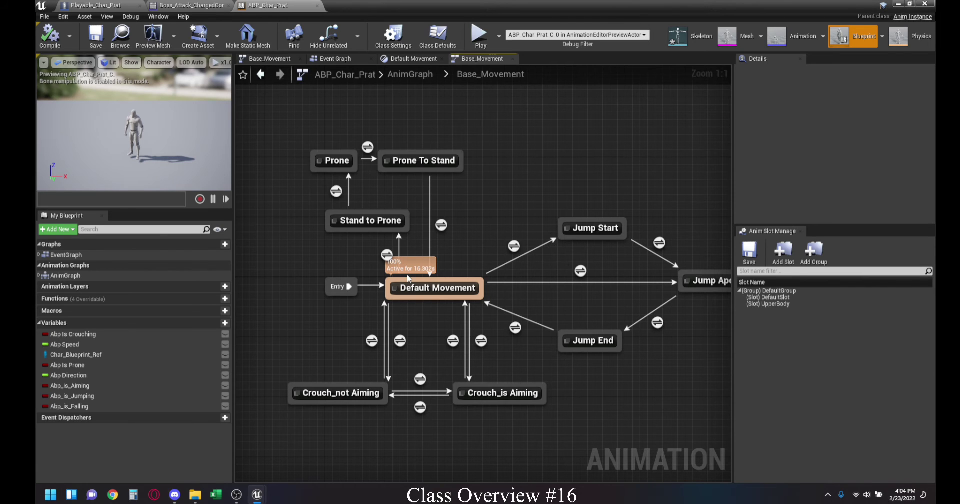
double_click(422, 289)
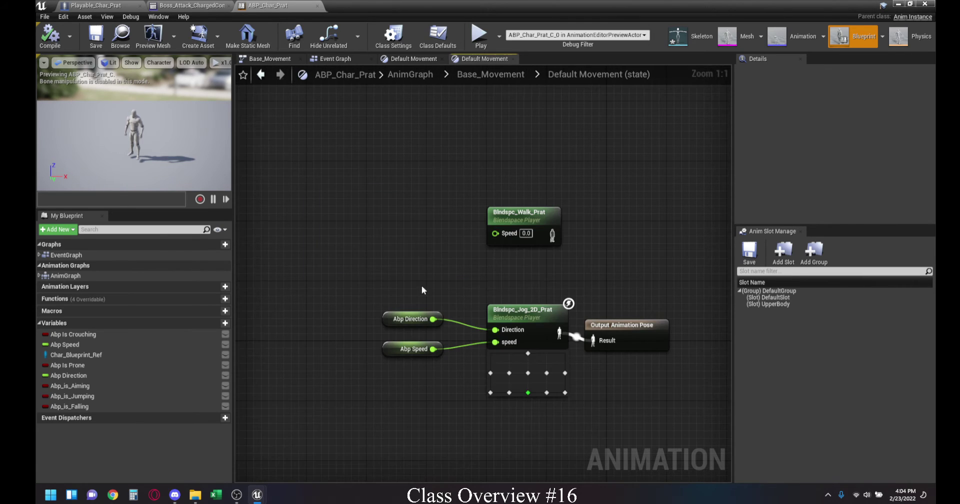
double_click(525, 314)
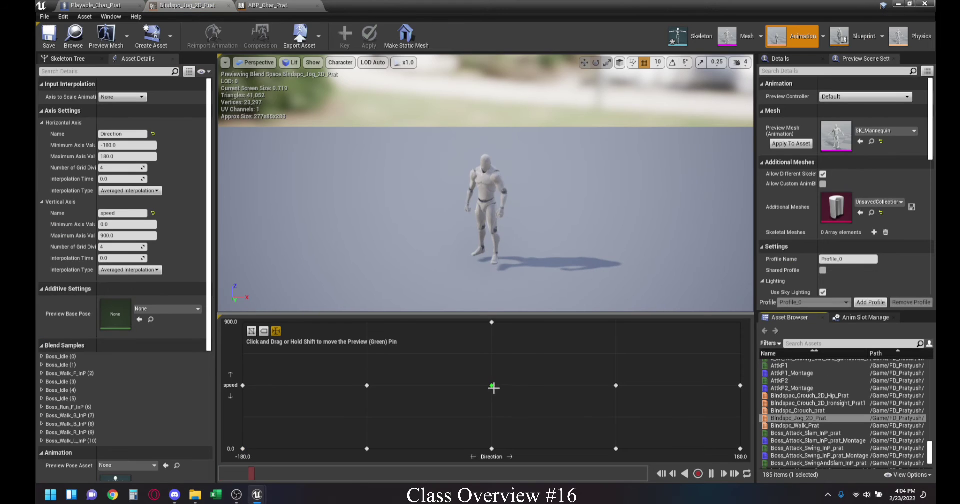
- Preview the jog blend space at several direction and speed positions, and close the blend space and animation blueprint editors
left_click_drag(493, 388, 730, 449)
left_click_drag(558, 441, 516, 330)
left_click_drag(700, 397, 580, 447)
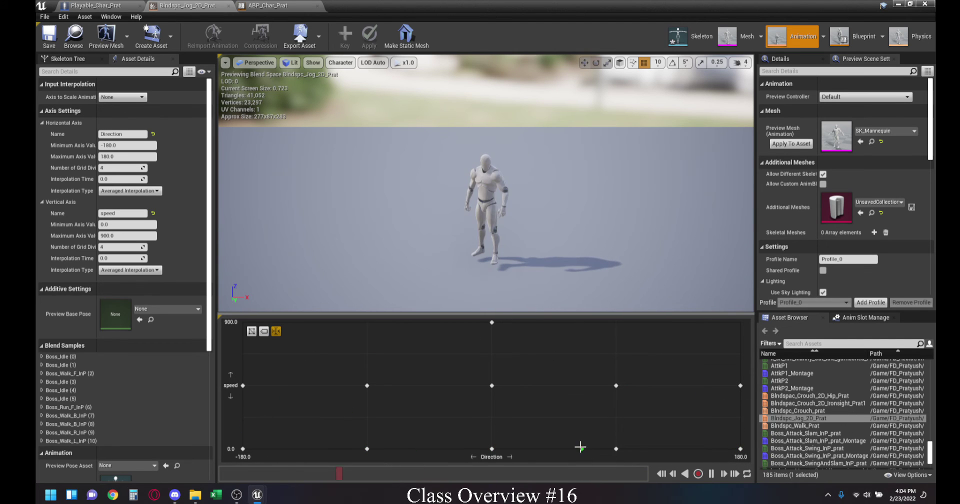
left_click(230, 6)
left_click(229, 6)
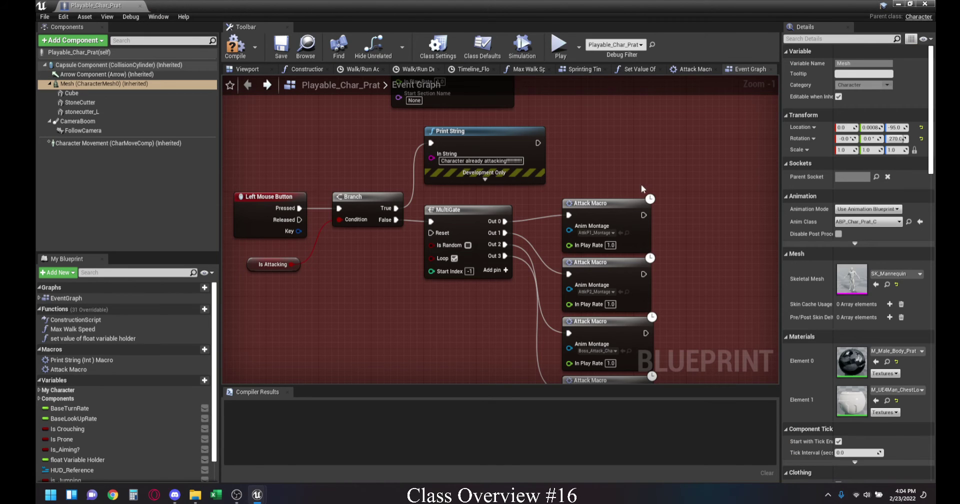
- Review the Attack Macro graph again and return to the left mouse button nodes in the Event Graph
left_click_drag(388, 7, 438, 4)
left_click(692, 70)
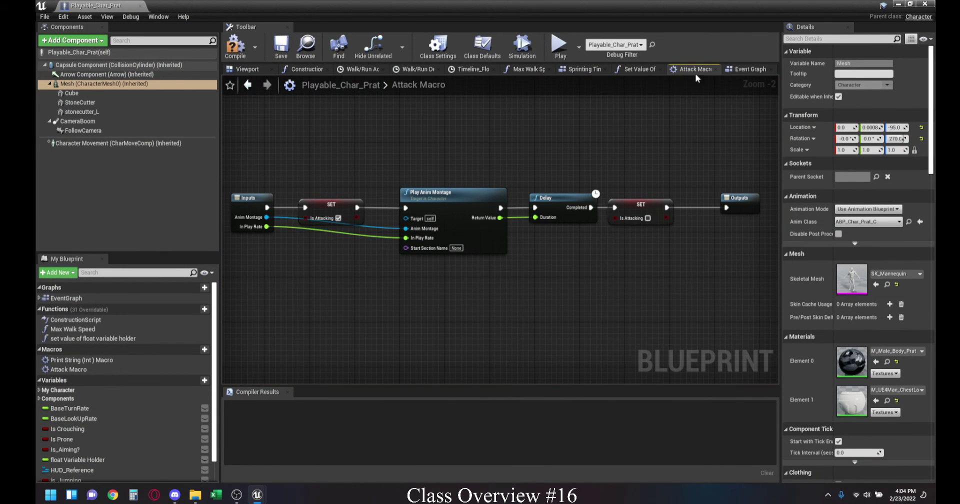
left_click(745, 69)
right_click_drag(417, 308, 470, 274)
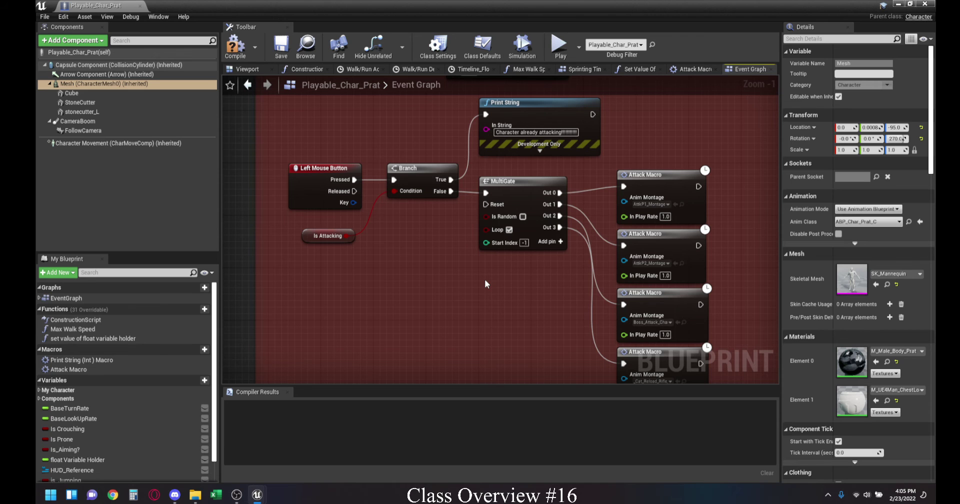
- Connect the Left Mouse Button's Pressed output directly to the MultiGate, play-test the attacks in the level and stop the simulation
left_click_drag(354, 180, 486, 192)
left_click(898, 4)
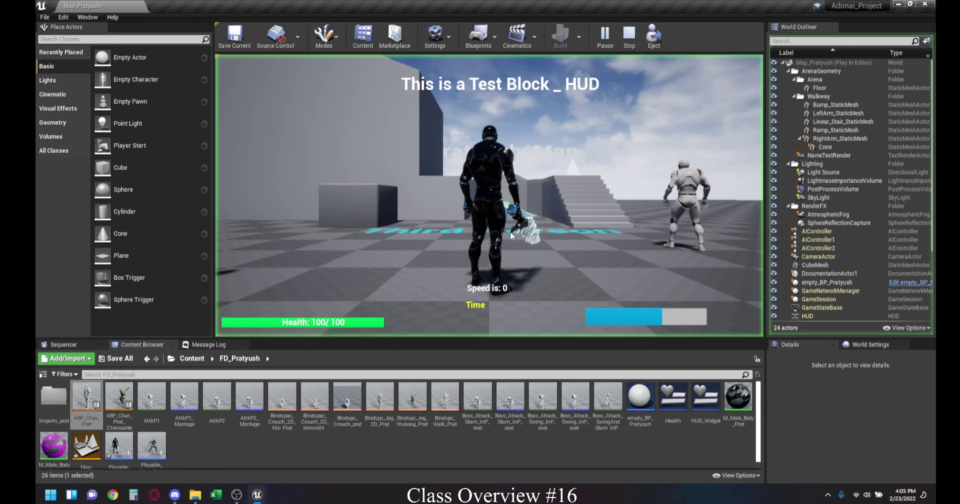
left_click(511, 237)
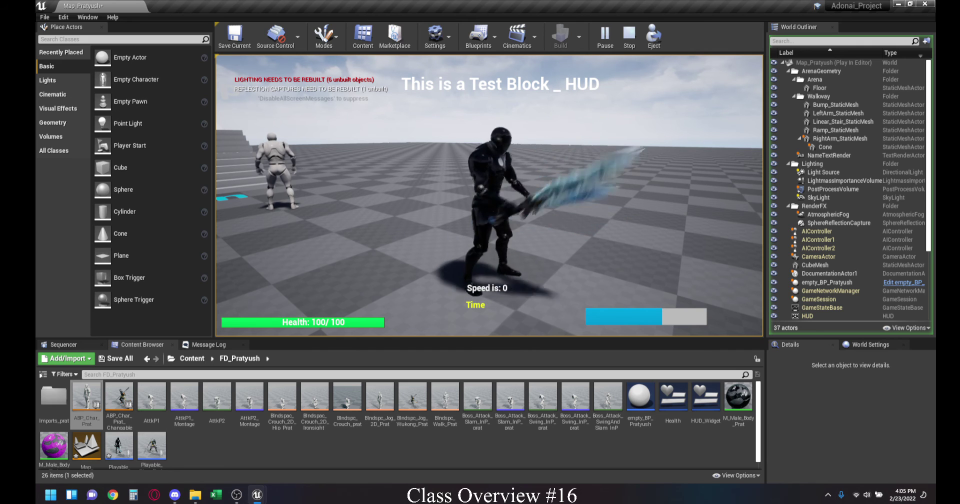
key("alt+Tab")
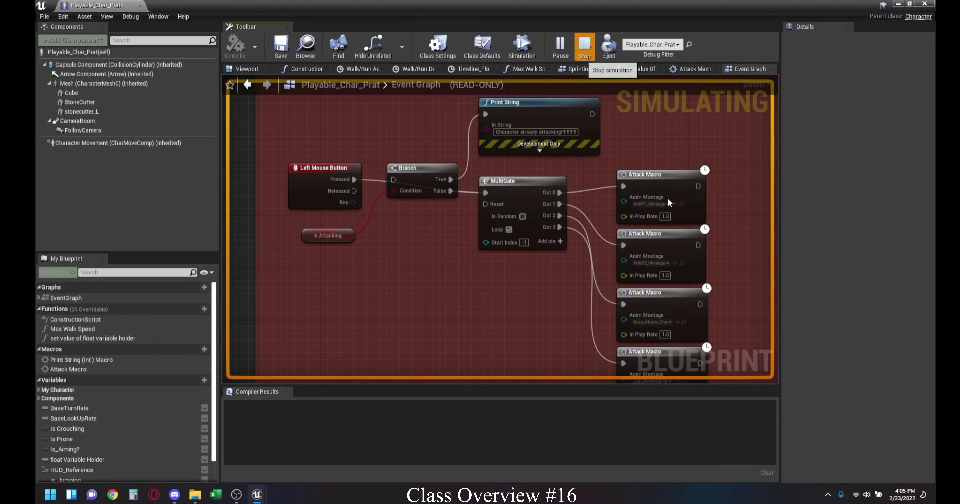
left_click(585, 45)
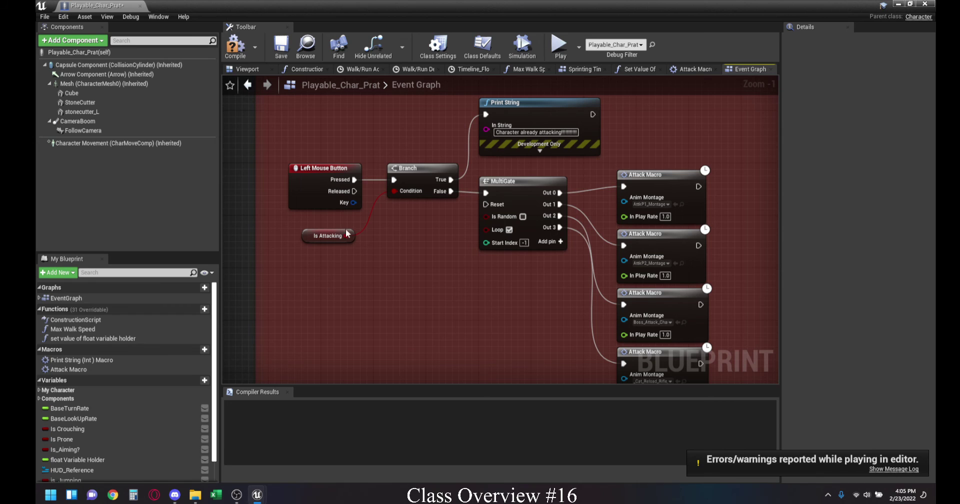
- Examine the MultiGate attack flow and the Attack Macro's Set Is Attacking, Play Anim Montage and Delay nodes
scroll(139, 299, "down", 2)
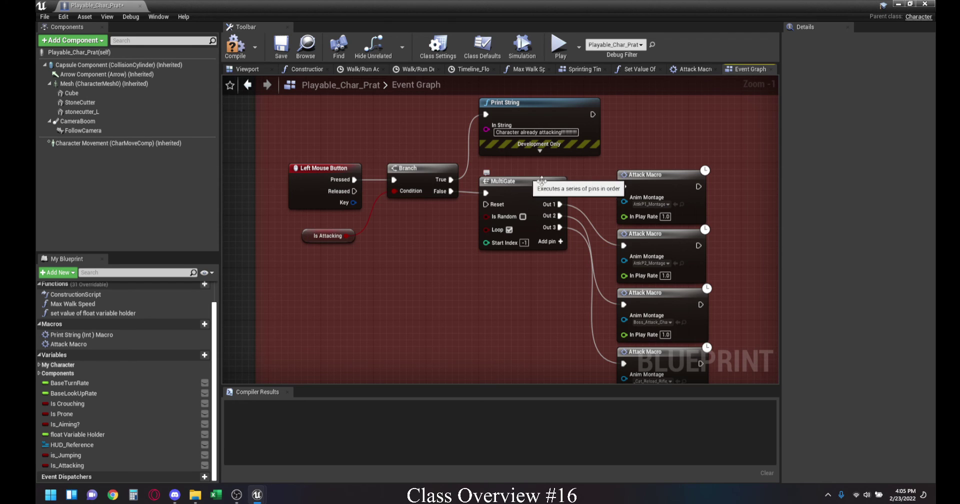
right_click_drag(568, 230, 538, 207)
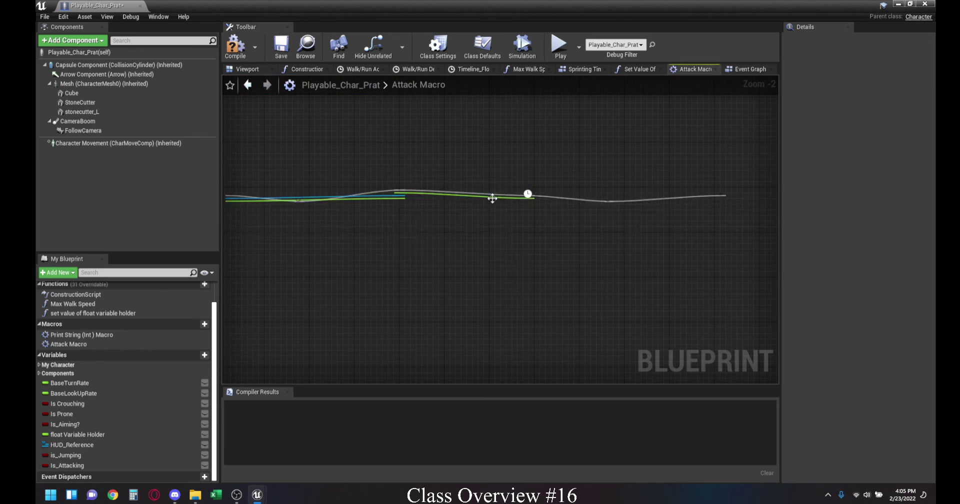
double_click(632, 154)
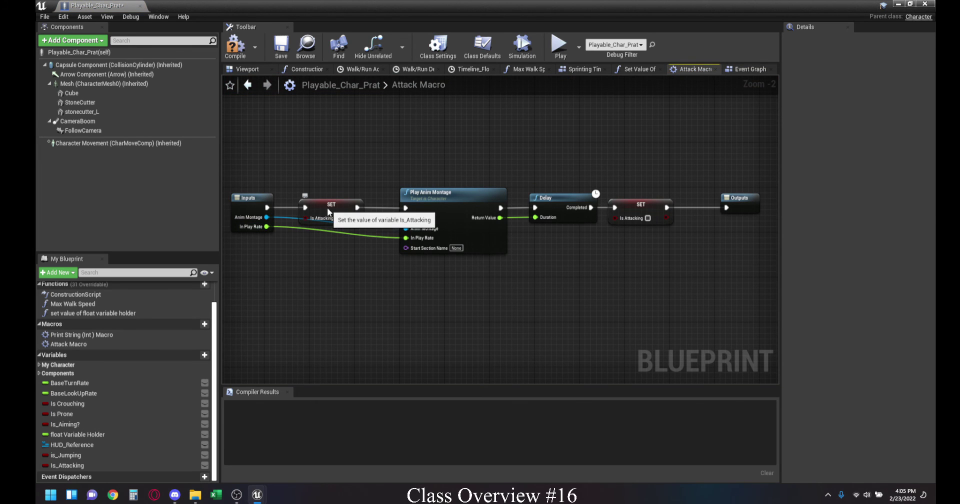
left_click(328, 224)
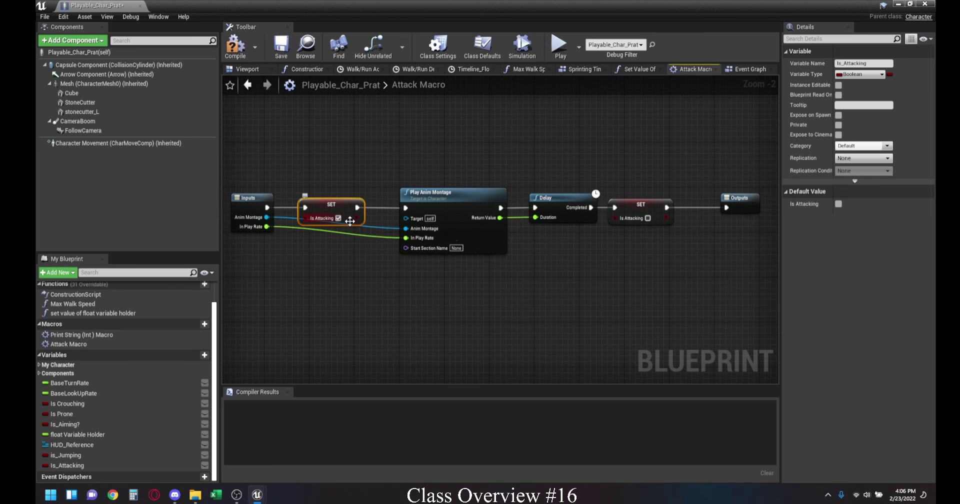
left_click_drag(392, 148, 588, 284)
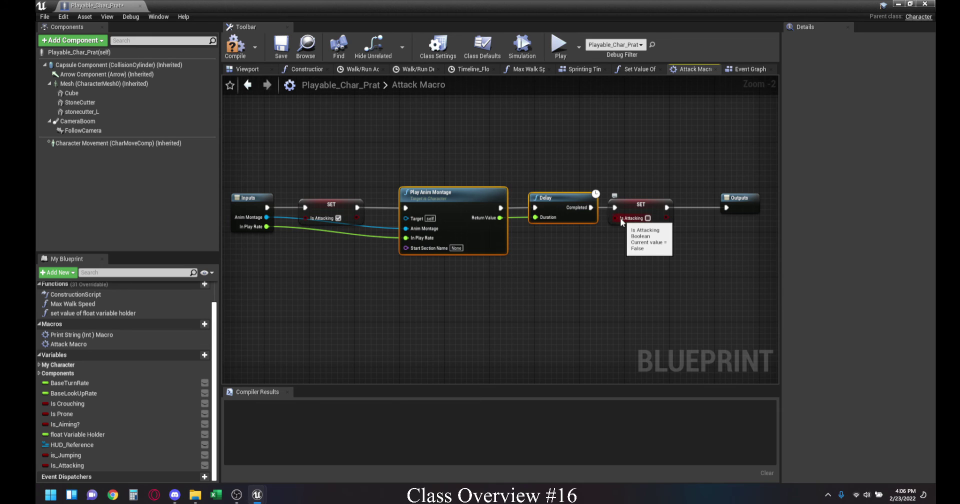
- Return to the Event Graph's attack nodes, and compile and save the Playable_Char_Prat blueprint
left_click(750, 69)
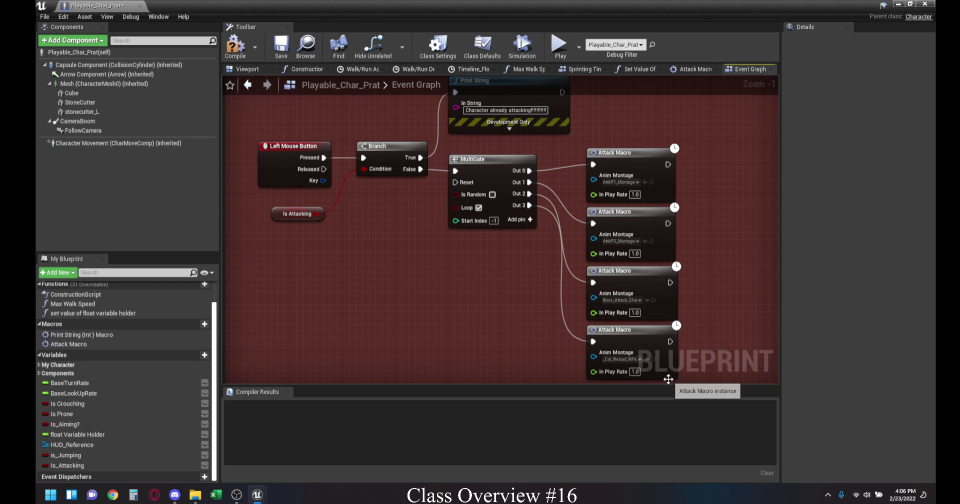
right_click_drag(745, 327, 728, 316)
left_click(244, 54)
left_click(281, 46)
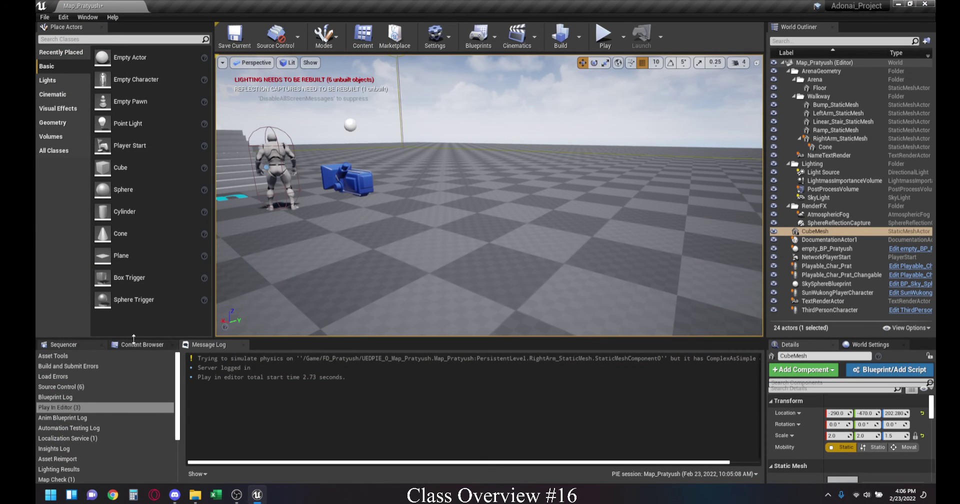
- Preview the Boss_Attack_Slam_InP_prat animation from the FD_Pratyush folder and close its editor
left_click(140, 345)
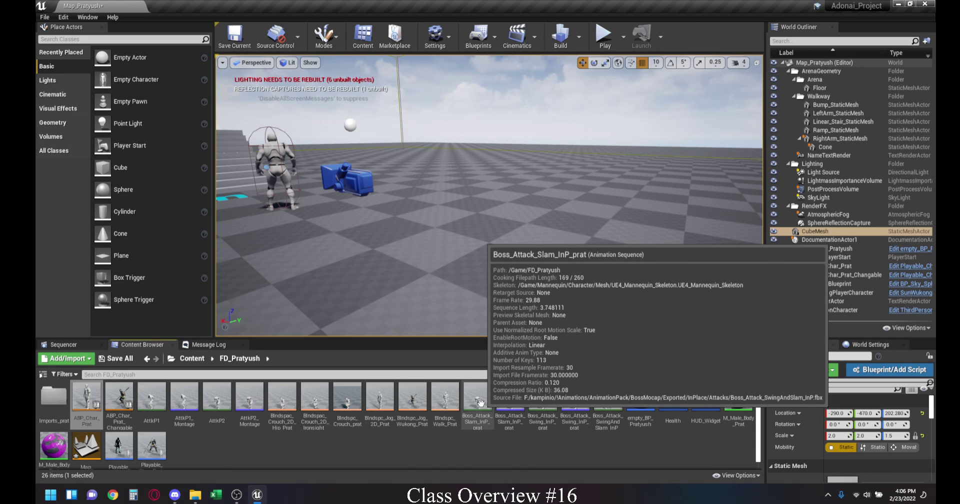
double_click(479, 400)
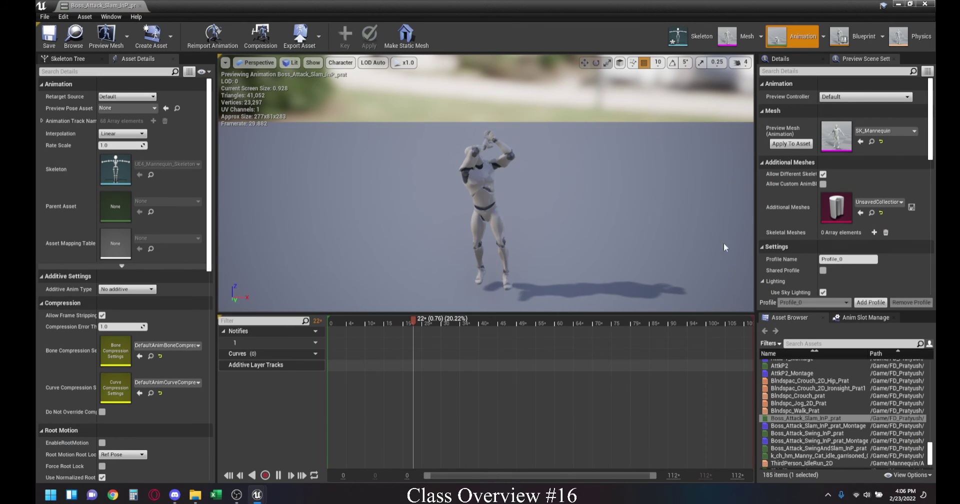
left_click(141, 5)
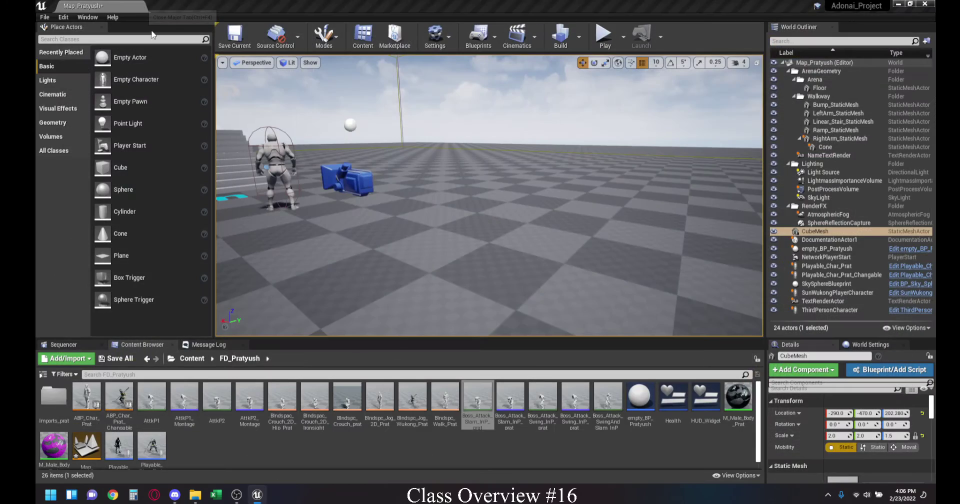
- Open the Boss_Attack_SwingAndSlam_InP_prat animation, pause playback and inspect the poses around frames 137 and 89
double_click(615, 406)
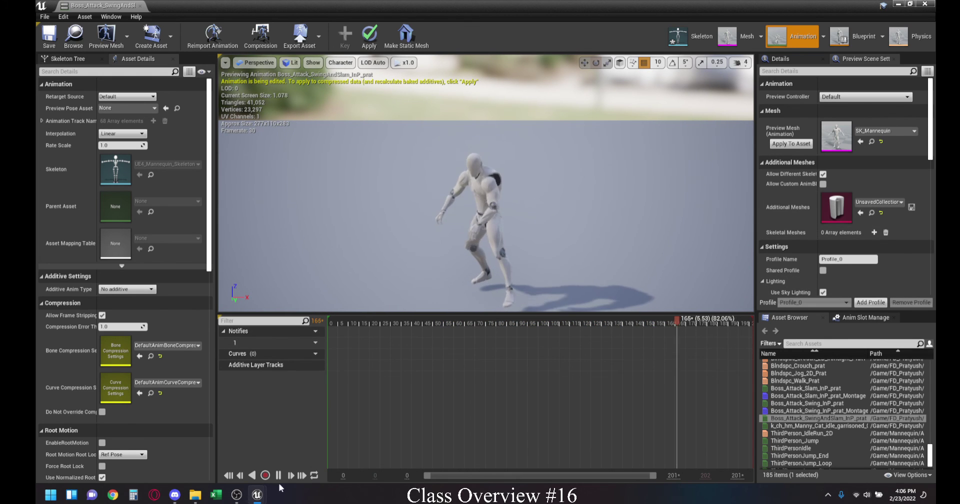
left_click(279, 475)
left_click(617, 324)
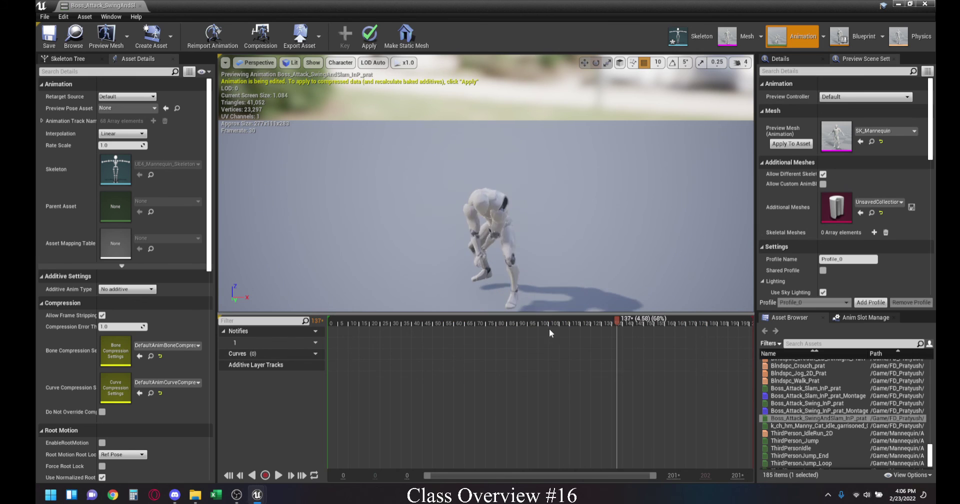
left_click(509, 328)
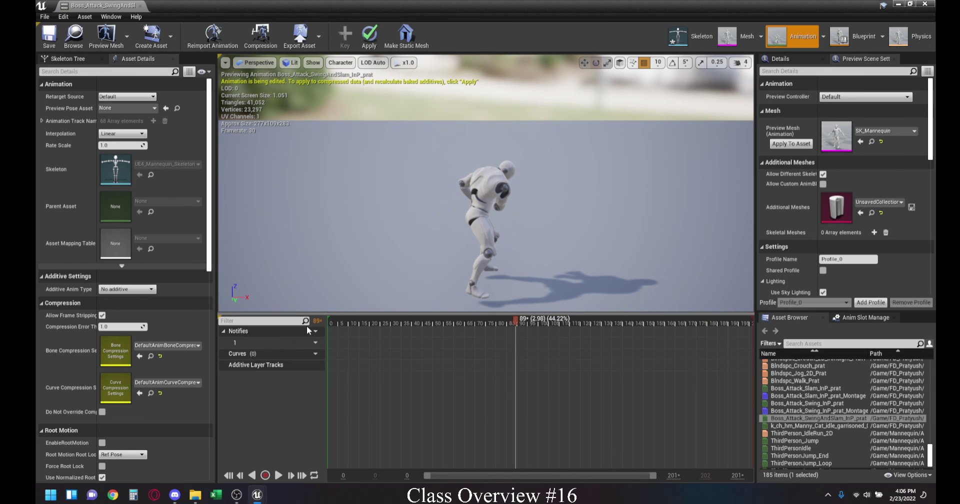
- Move to frame 90 of Boss_Attack_SwingAndSlam_InP_prat, view the timeline's frame-removal options there, and close the animation editor
mouse_move(334, 335)
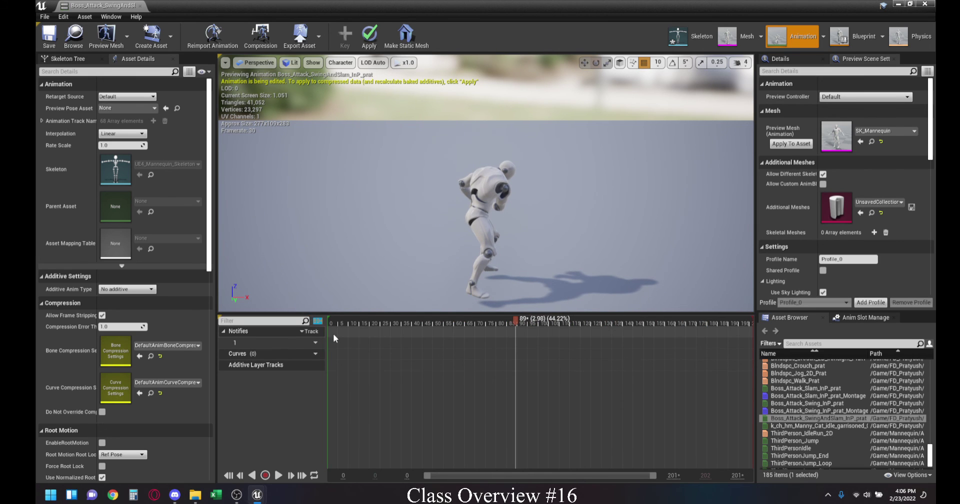
key("Right")
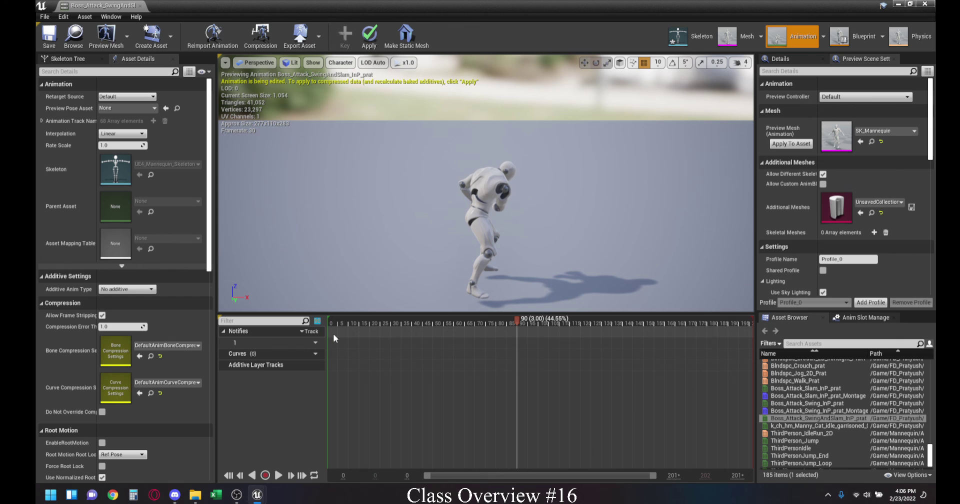
right_click(520, 320)
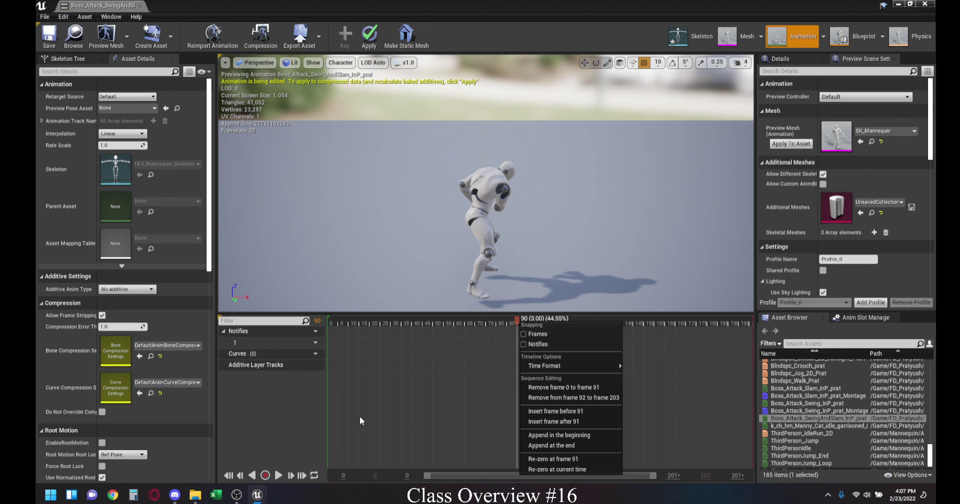
left_click(924, 4)
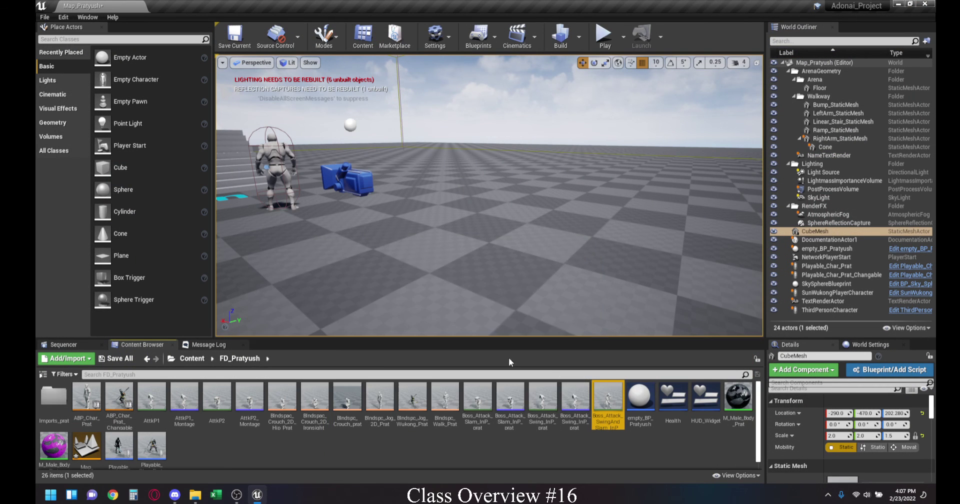
- View the asset actions available for the SwingAndSlam sequence, then preview Boss_Attack_Slam_InP_prat and close its editor
right_click(615, 400)
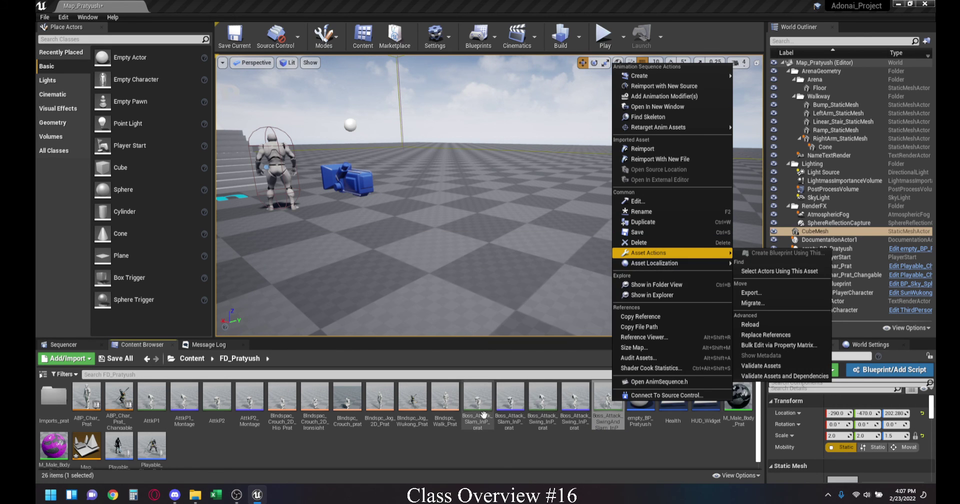
double_click(475, 398)
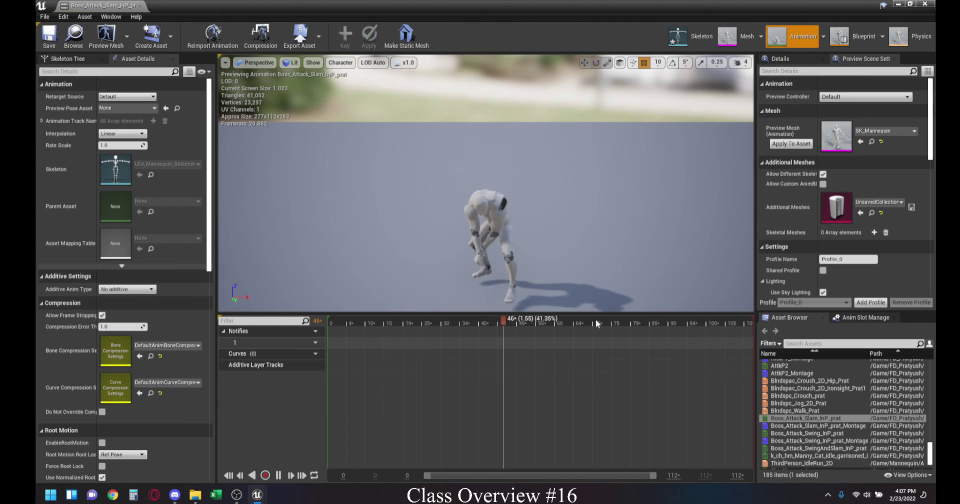
left_click(925, 4)
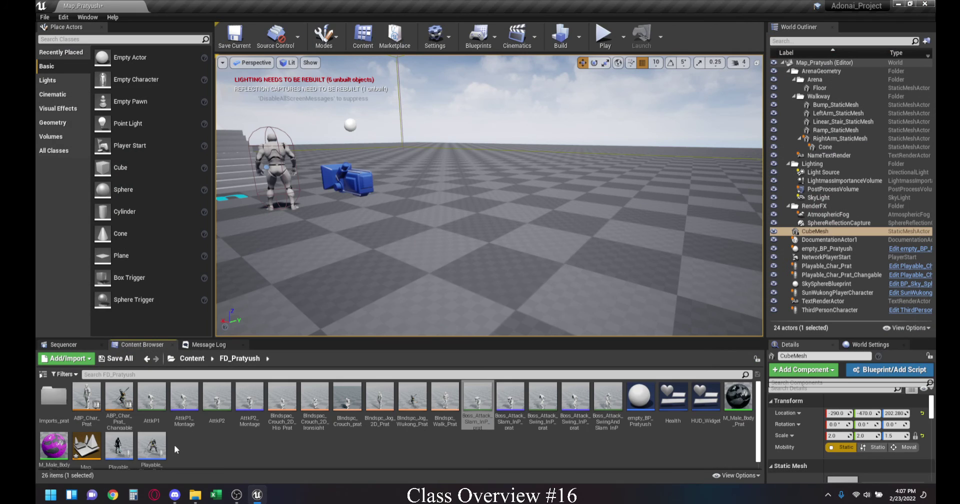
- Preview the trimmed attack sequences AttkP1 and AttkP2 one after the other, closing each animation editor
double_click(152, 399)
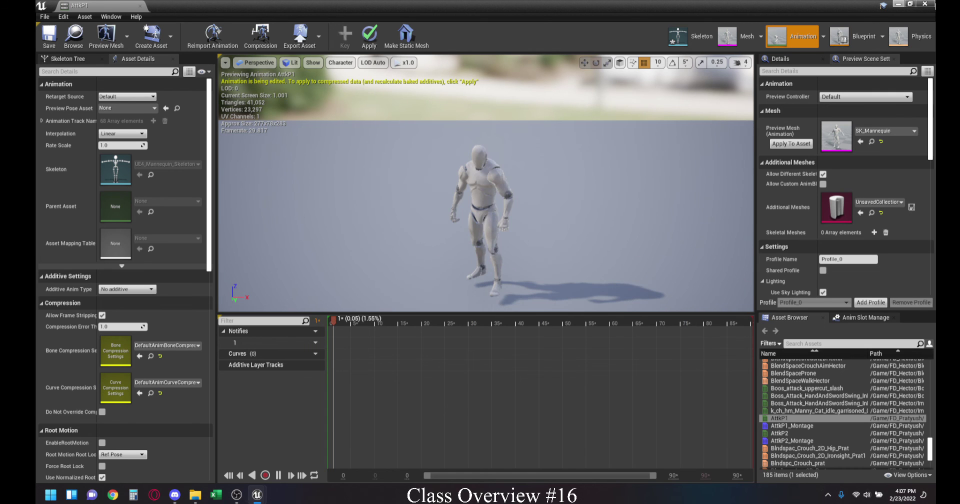
left_click(934, 4)
left_click(216, 401)
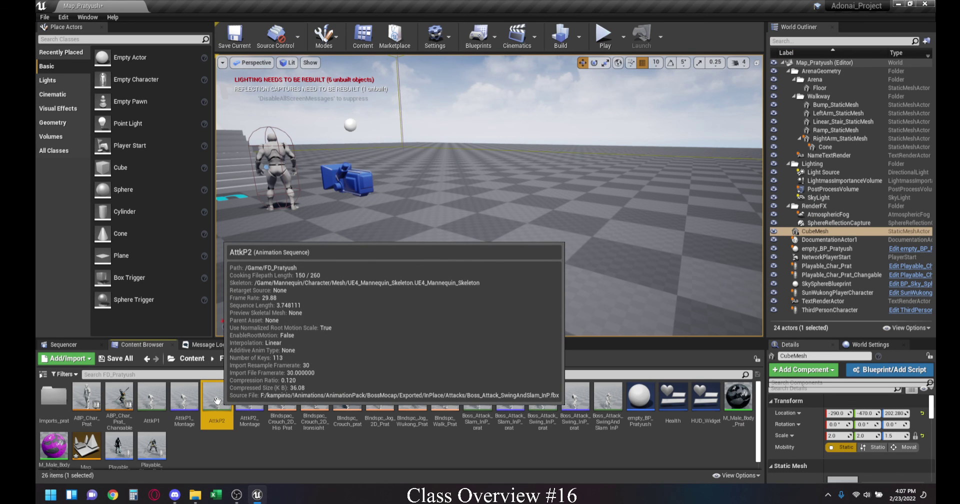
double_click(216, 400)
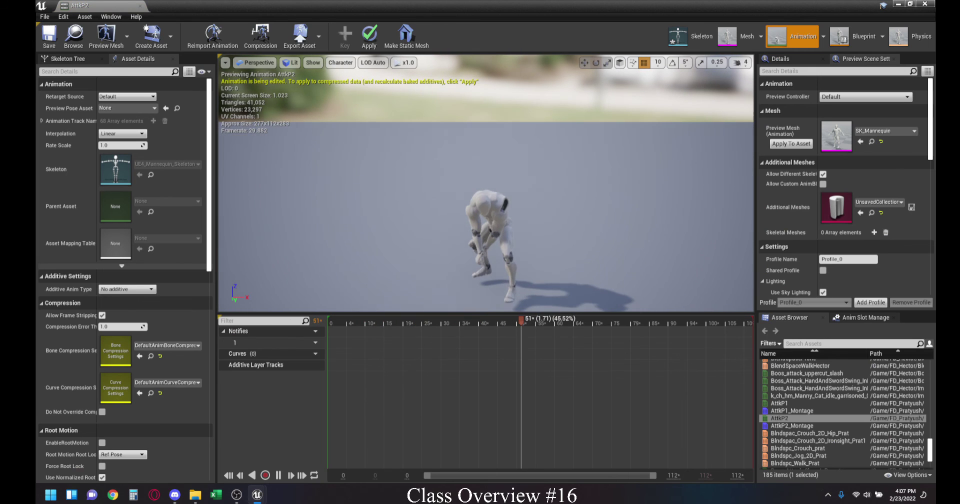
left_click(924, 4)
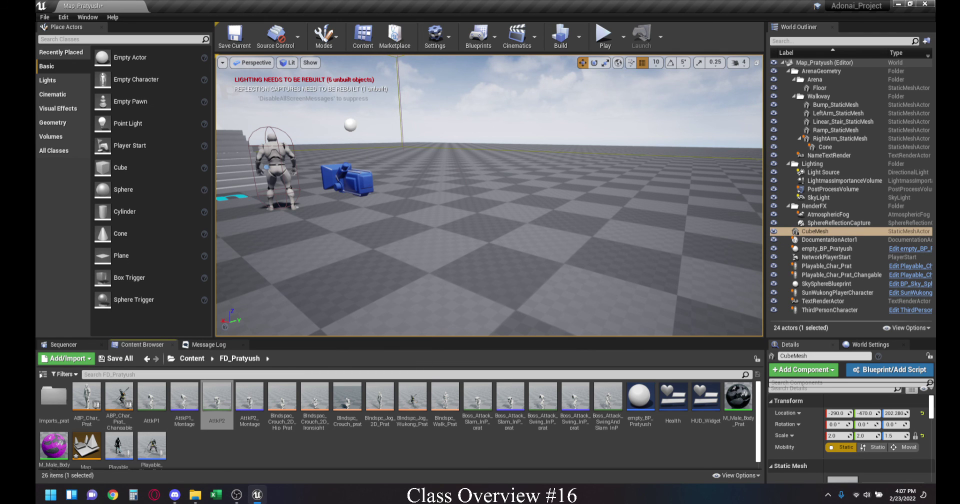
- Select the Playable_Char_Prat character in the level and frame it in the viewport with its weapon in view
right_click_drag(295, 225, 222, 213)
left_click(258, 201)
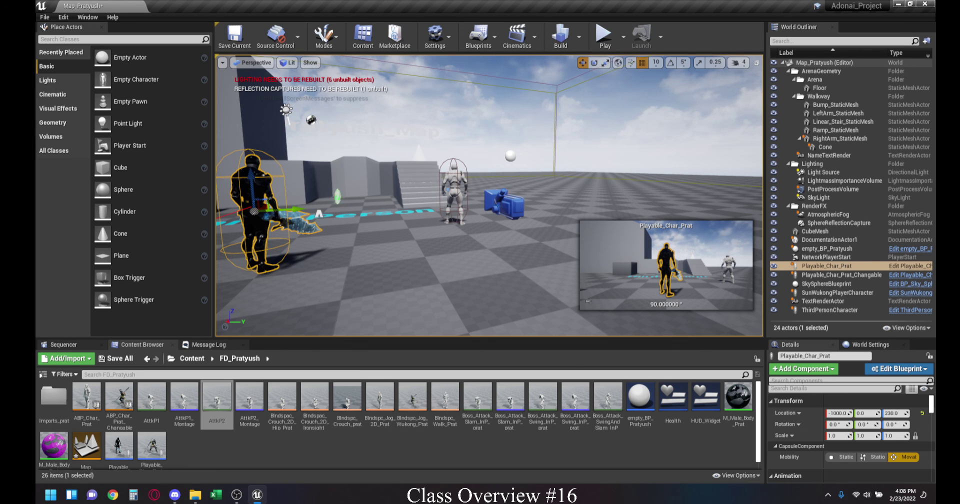
right_click_drag(294, 268, 270, 265)
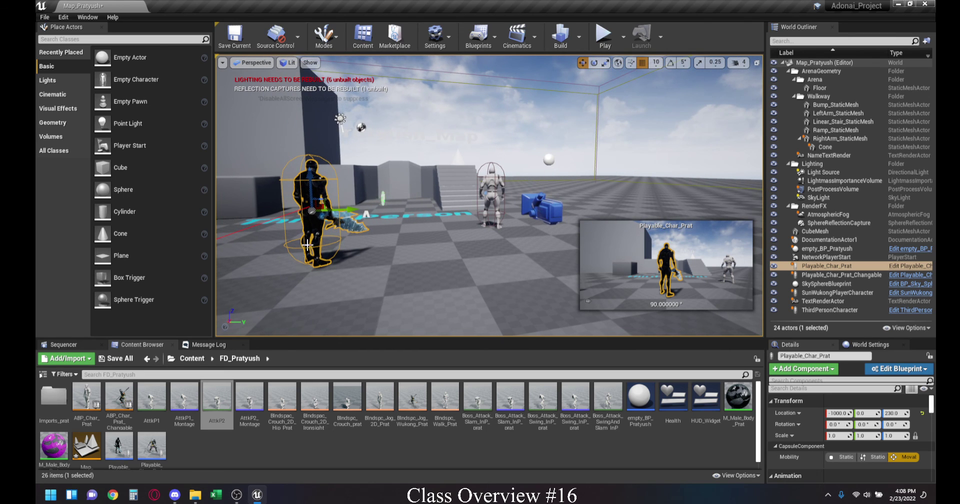